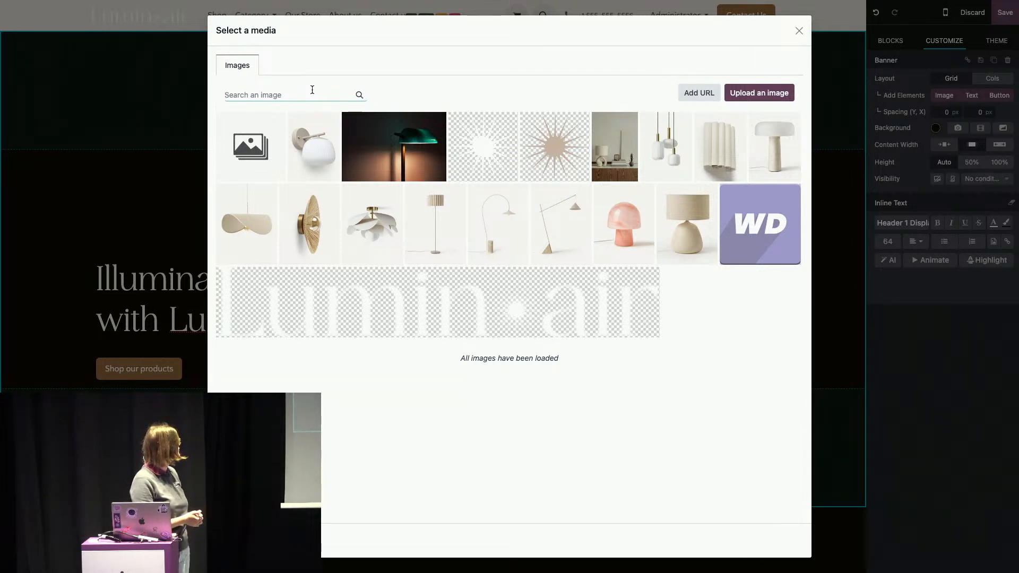
- Search the media library for "lamp", load more results and set the dark photo of cone-shaped pendant lamps as the banner background
text(lamp)
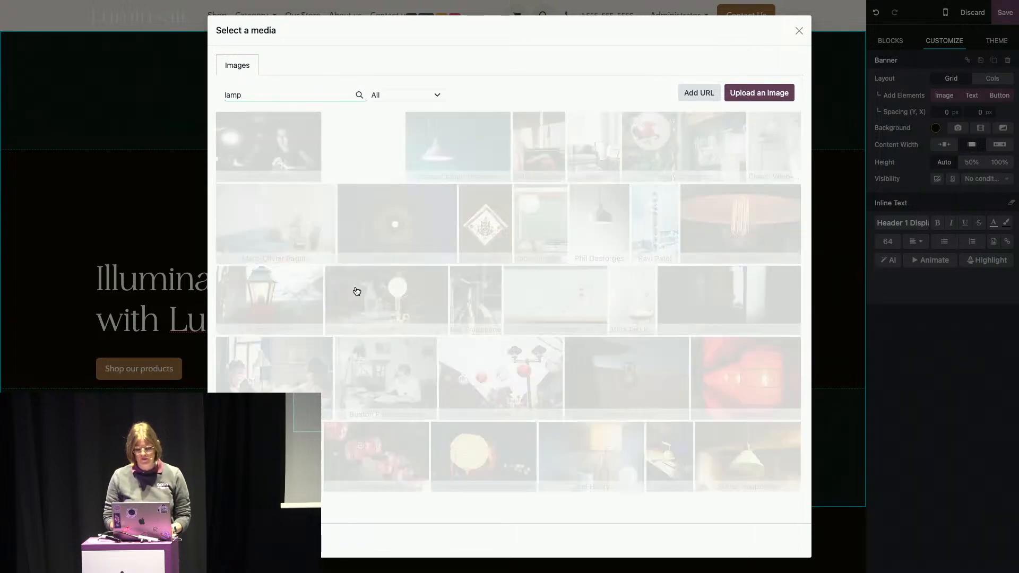
scroll(356, 292, up, 1)
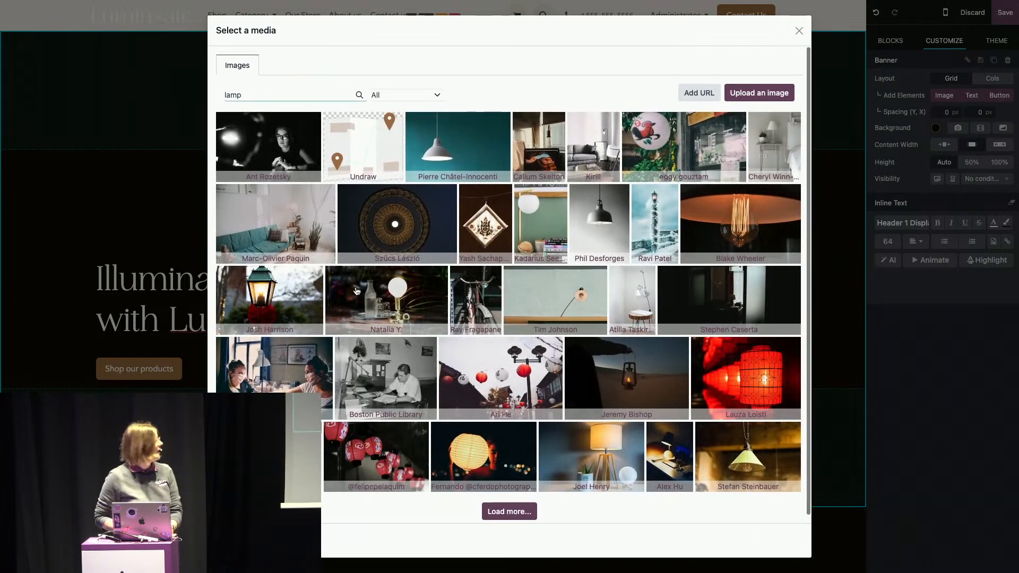
scroll(352, 340, down, 1)
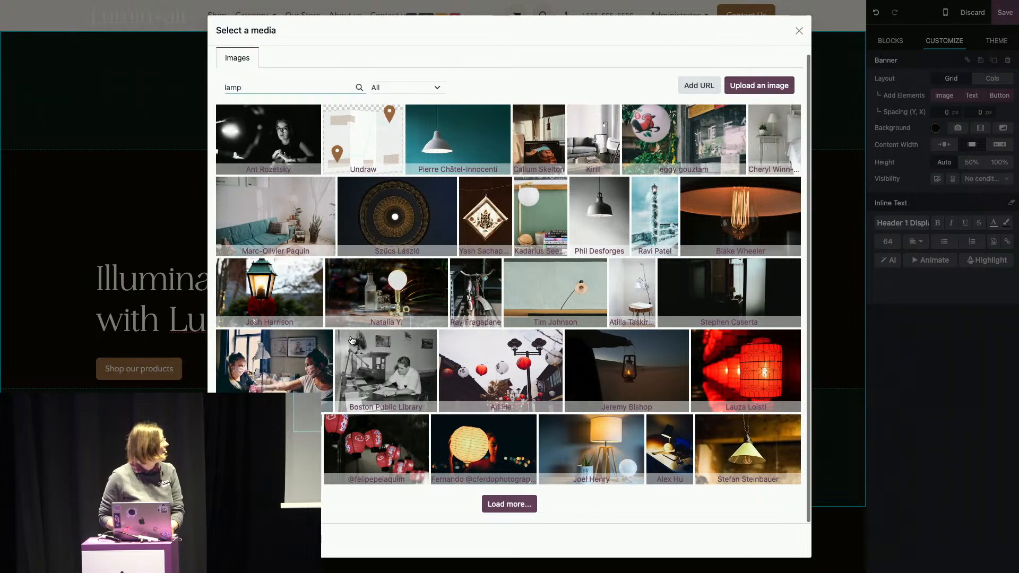
click(509, 504)
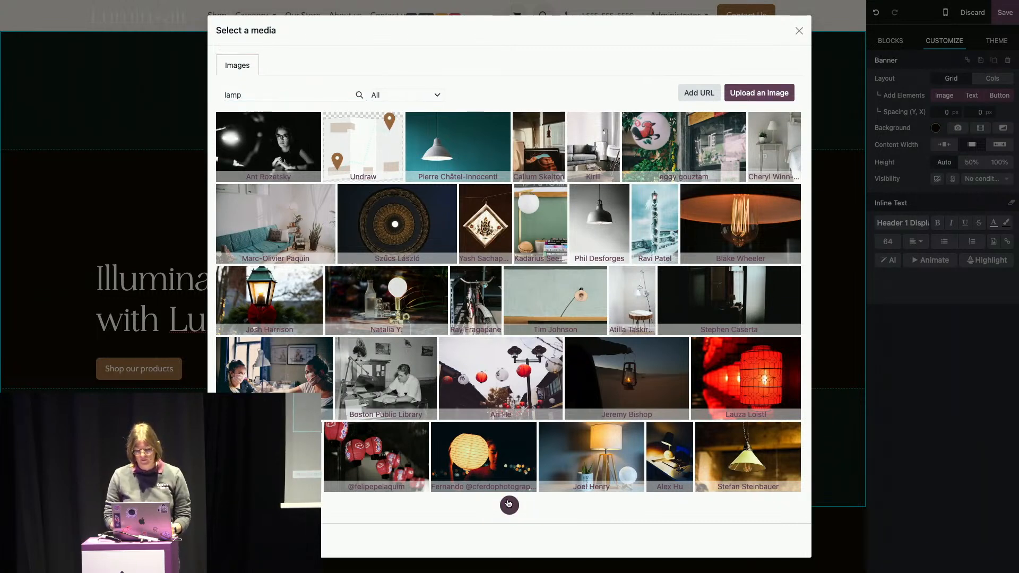
scroll(537, 370, down, 5)
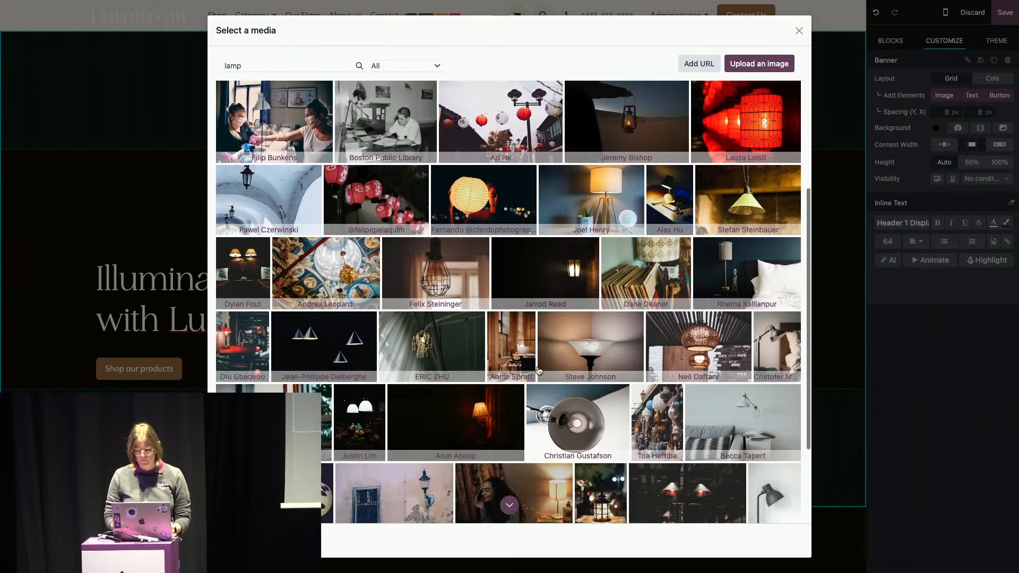
scroll(539, 372, down, 1)
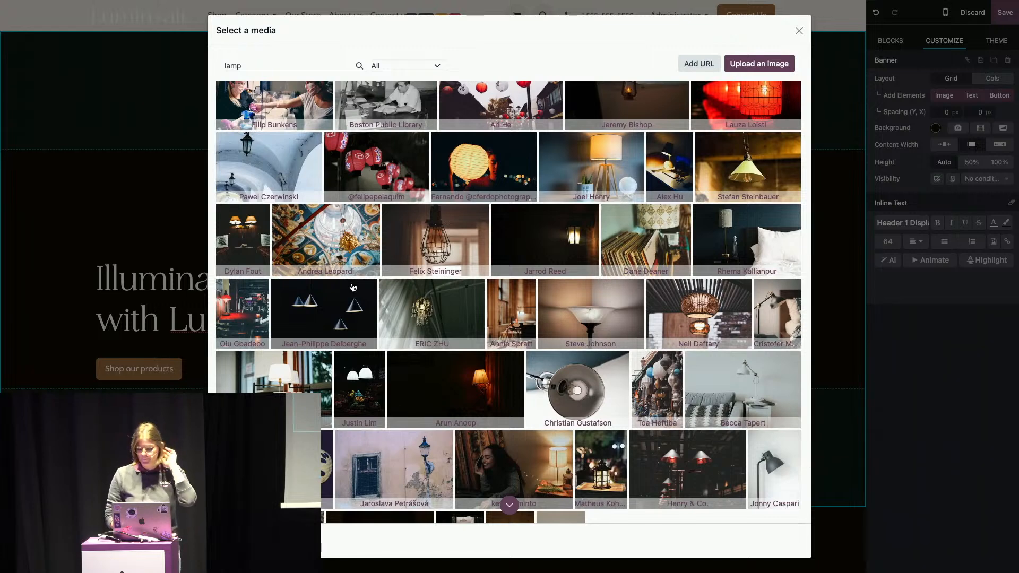
click(317, 306)
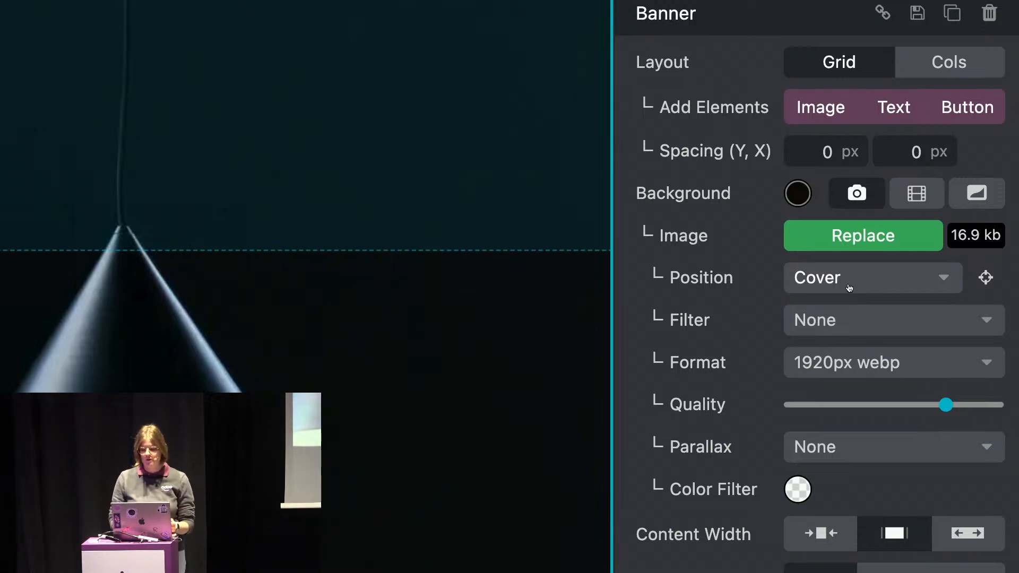
click(845, 287)
click(805, 283)
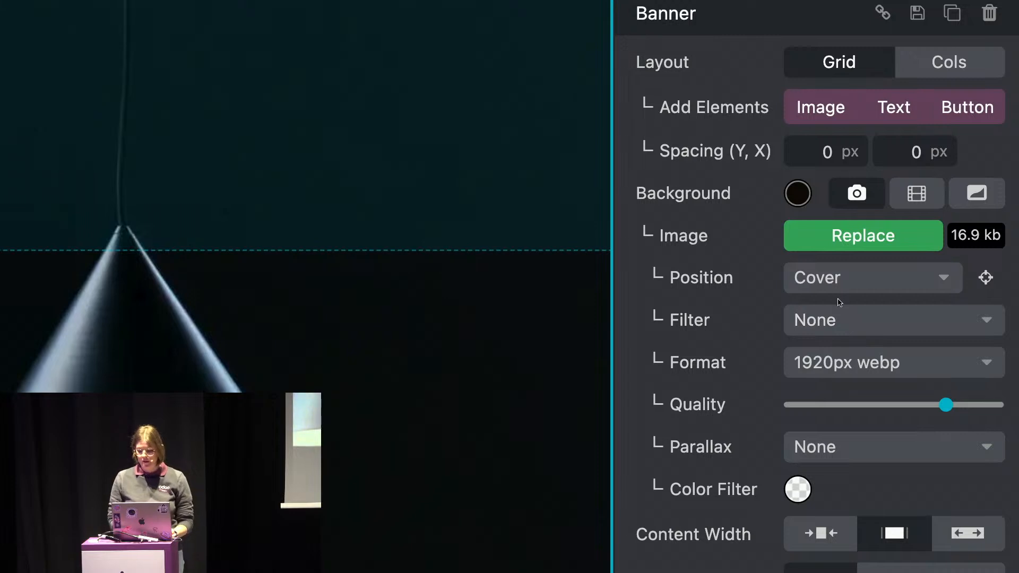
click(841, 321)
click(840, 321)
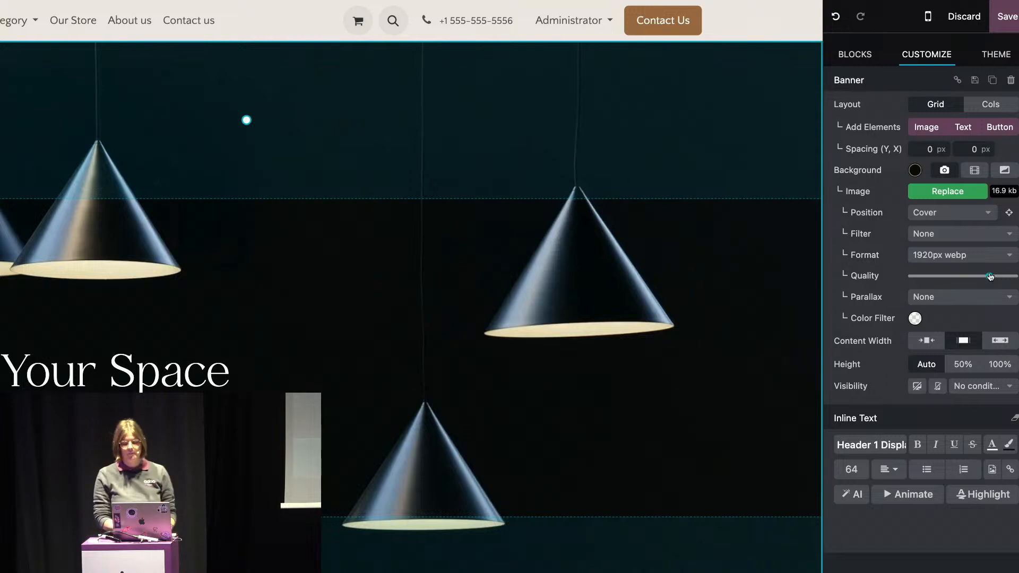
- Try the lowest and highest quality for the banner's background image, ending back at its original quality setting
drag(991, 276, 849, 273)
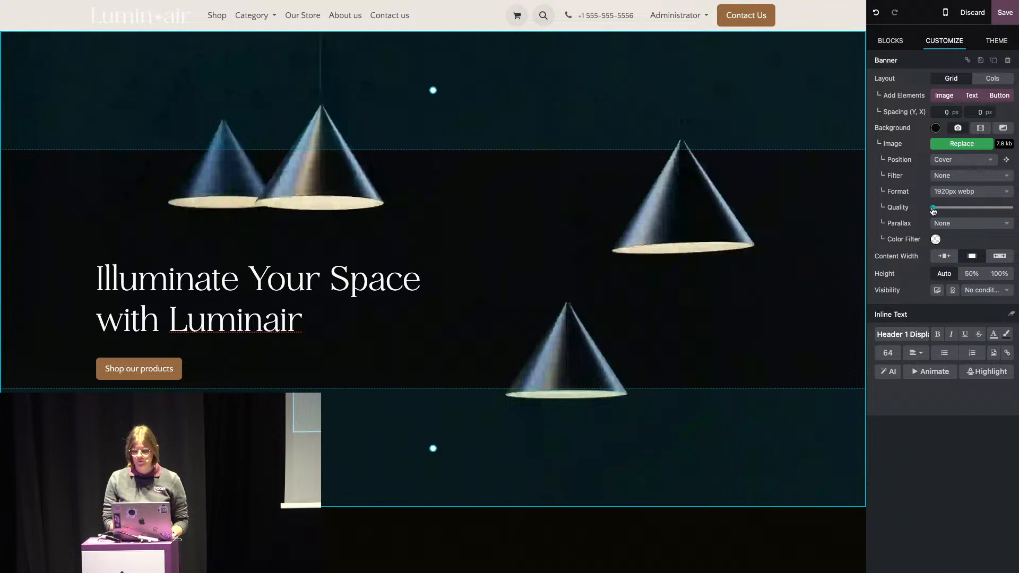
drag(934, 211, 1017, 211)
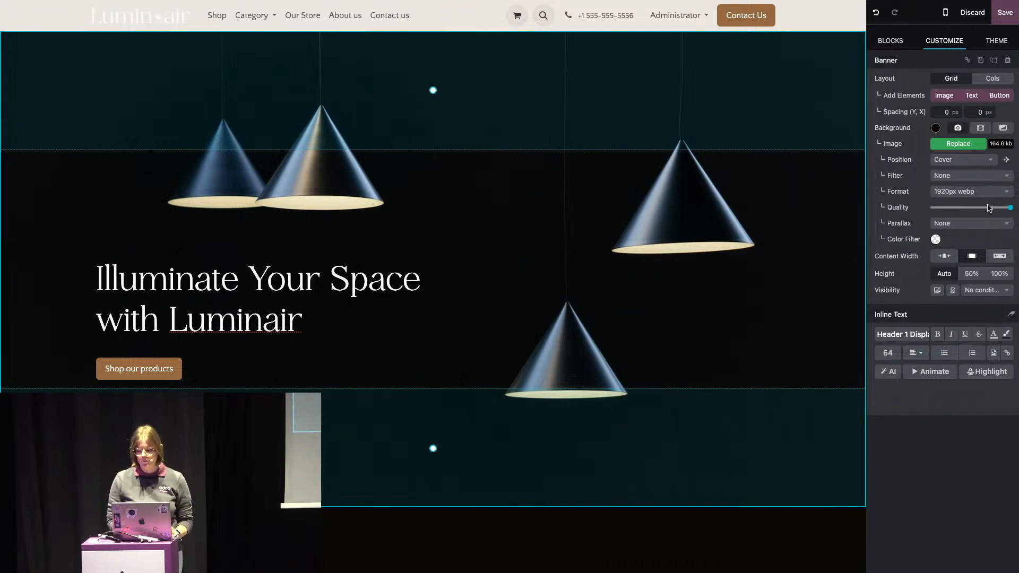
drag(1010, 209, 992, 210)
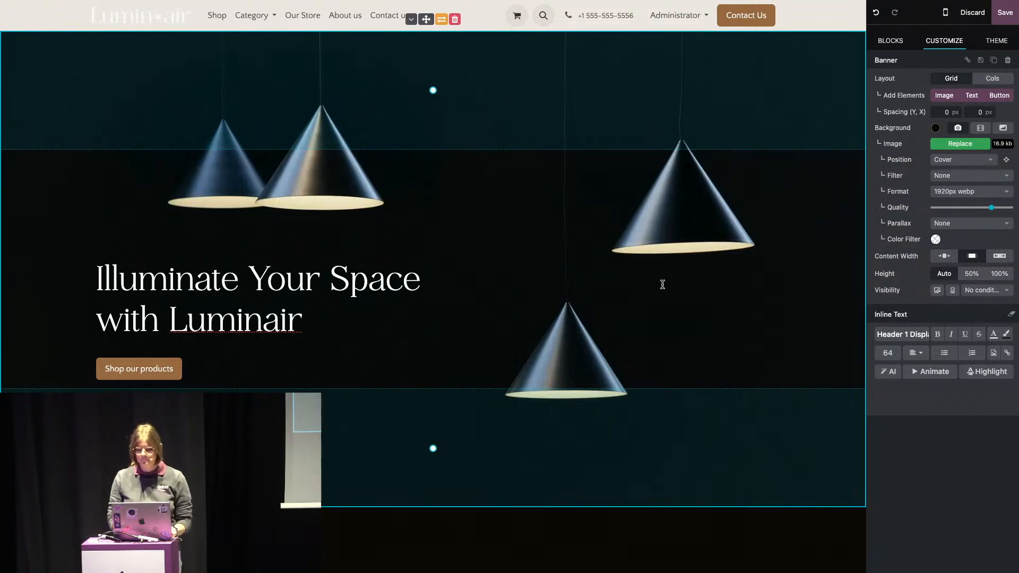
- Replace the placeholder image beside "About our company" with the uploaded file About.png
scroll(723, 246, down, 10)
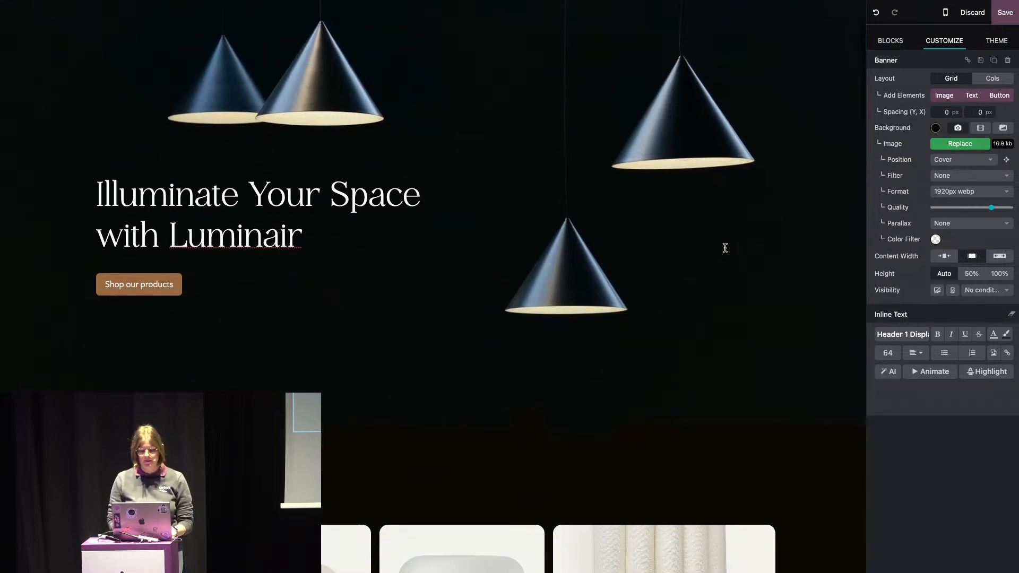
scroll(726, 252, down, 10)
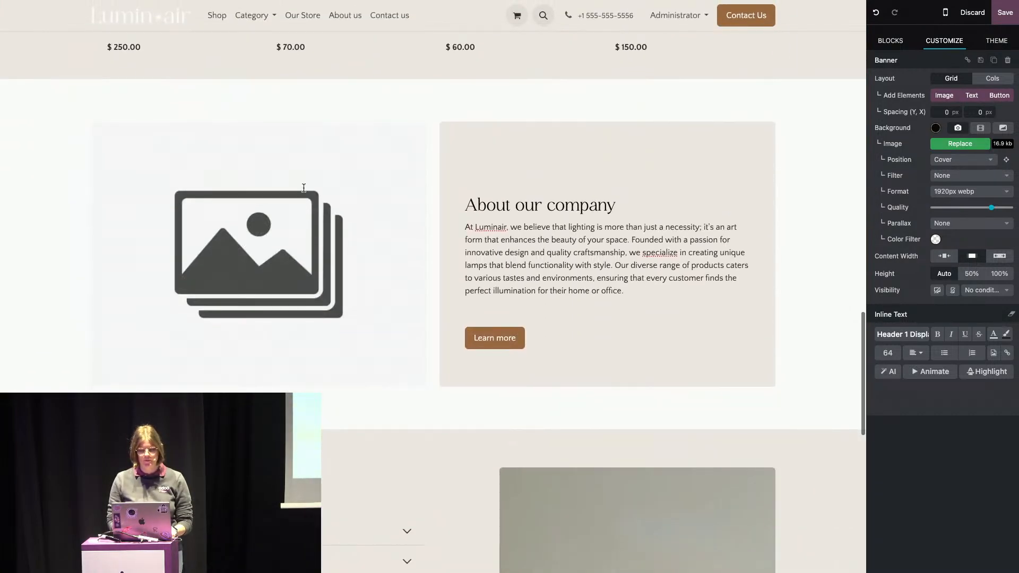
click(303, 187)
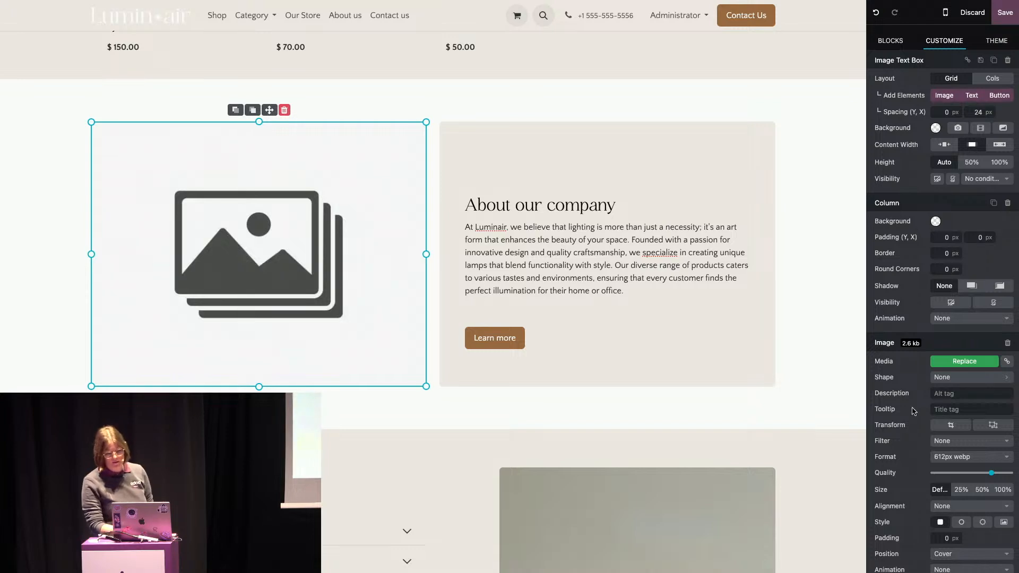
scroll(963, 384, down, 1)
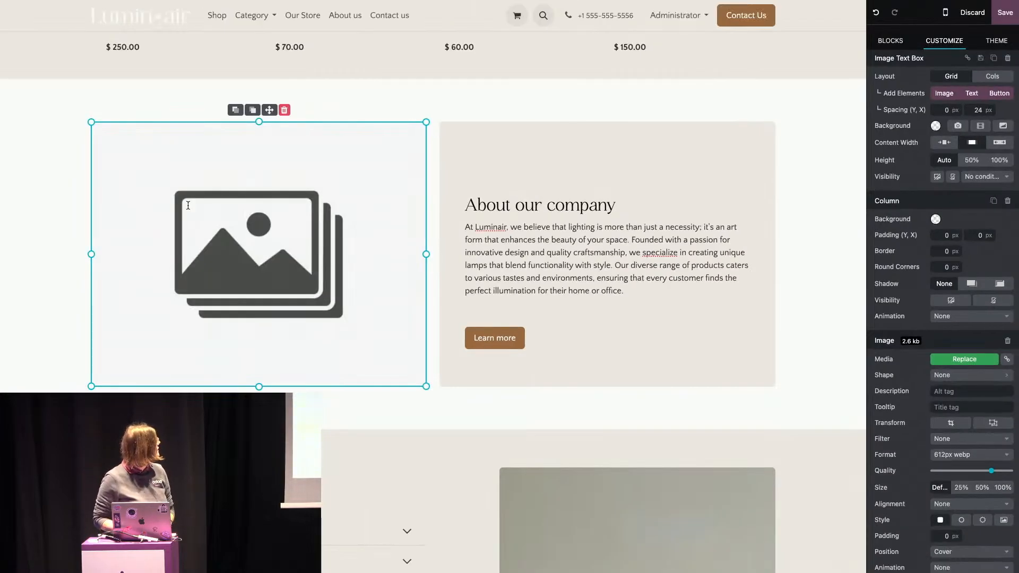
double_click(187, 205)
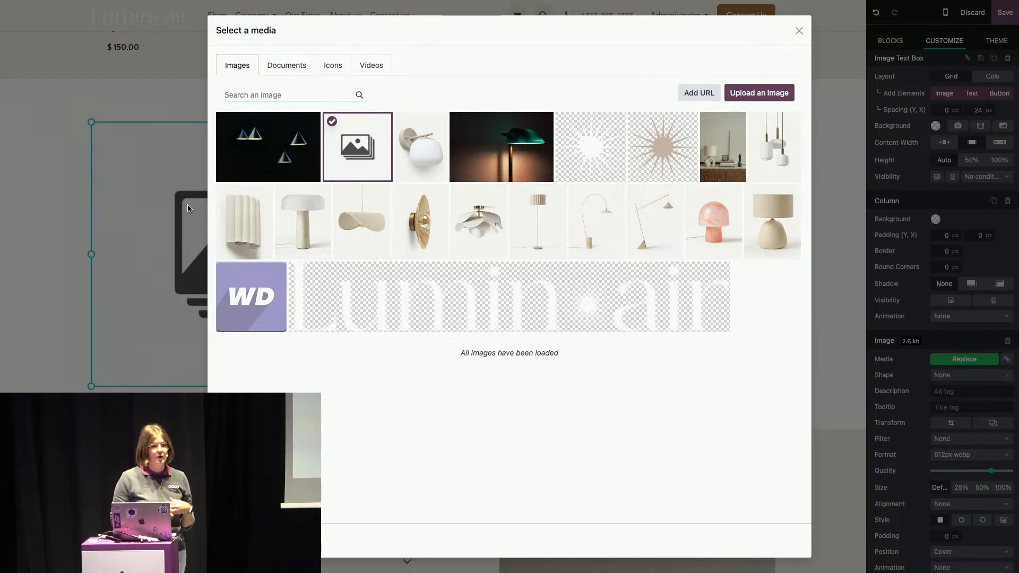
click(751, 99)
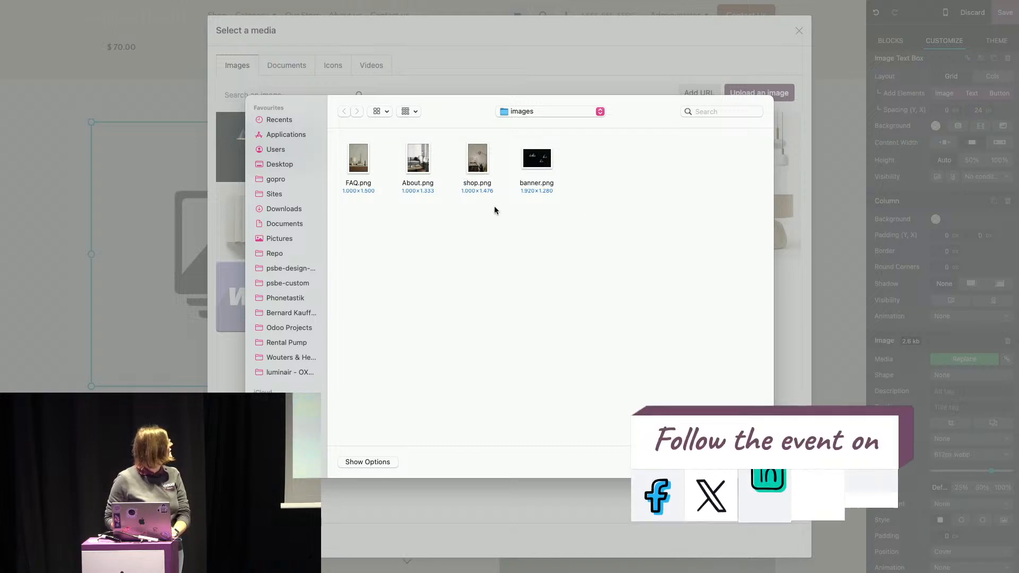
click(425, 154)
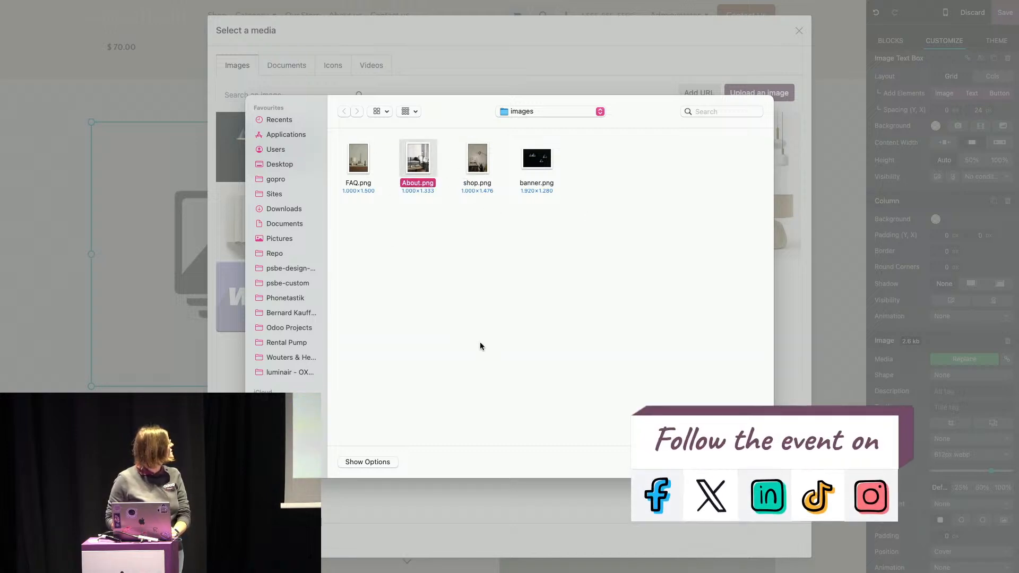
click(746, 463)
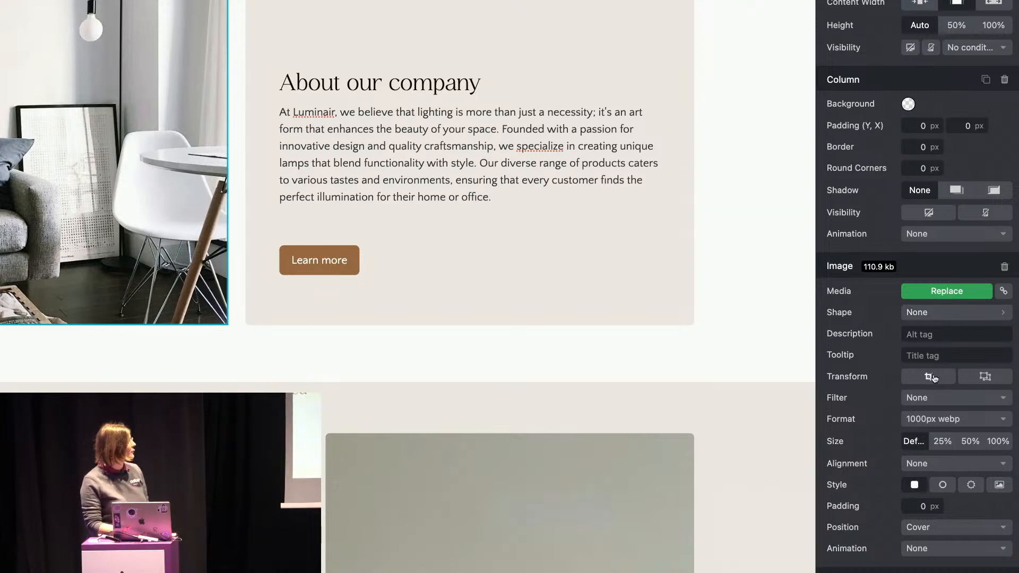
click(929, 377)
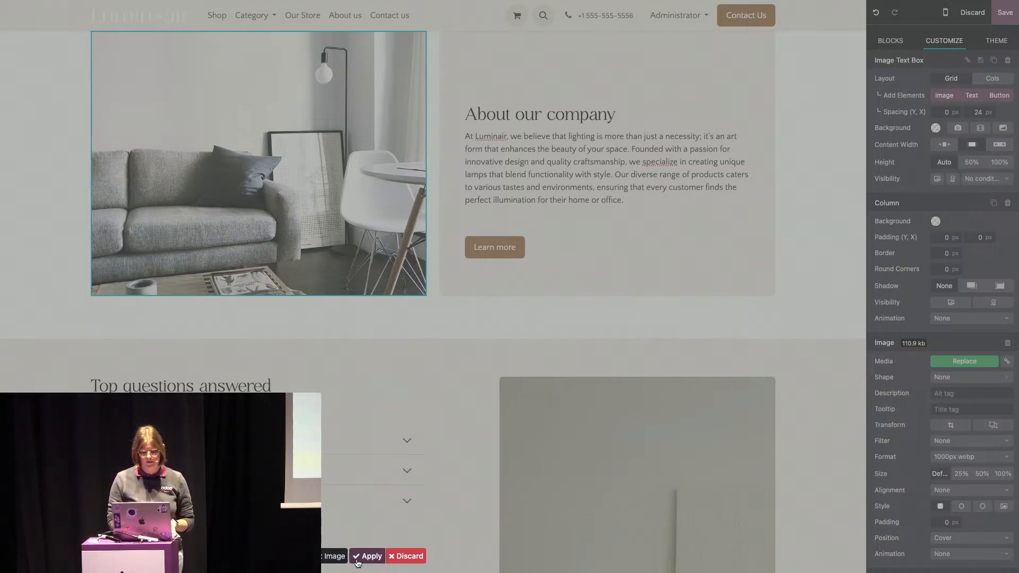
click(397, 559)
scroll(767, 403, up, 2)
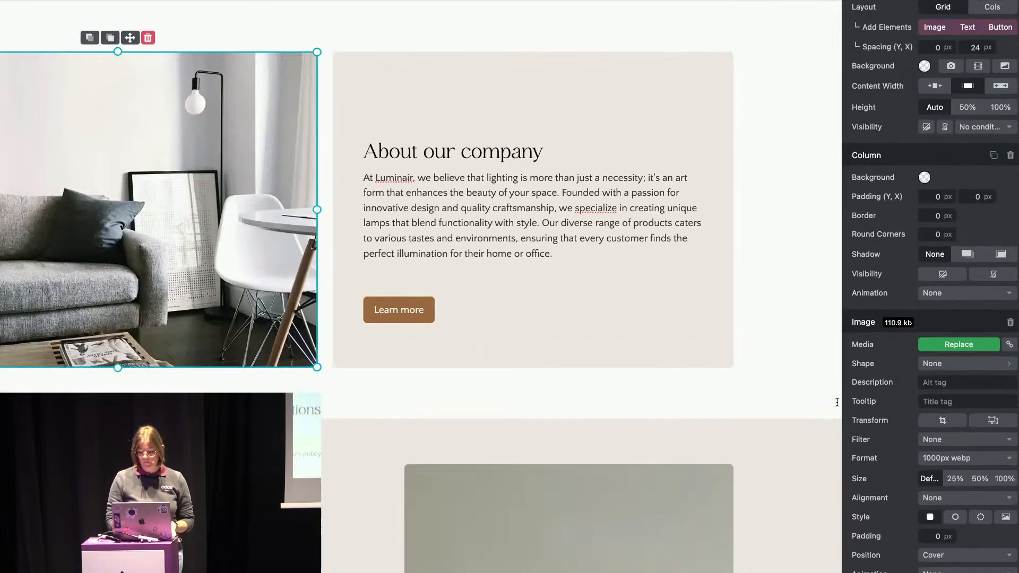
- Set the description (alt tag) of the image beside "About our company" to "Lamp cosy sofa" and save the page
click(827, 318)
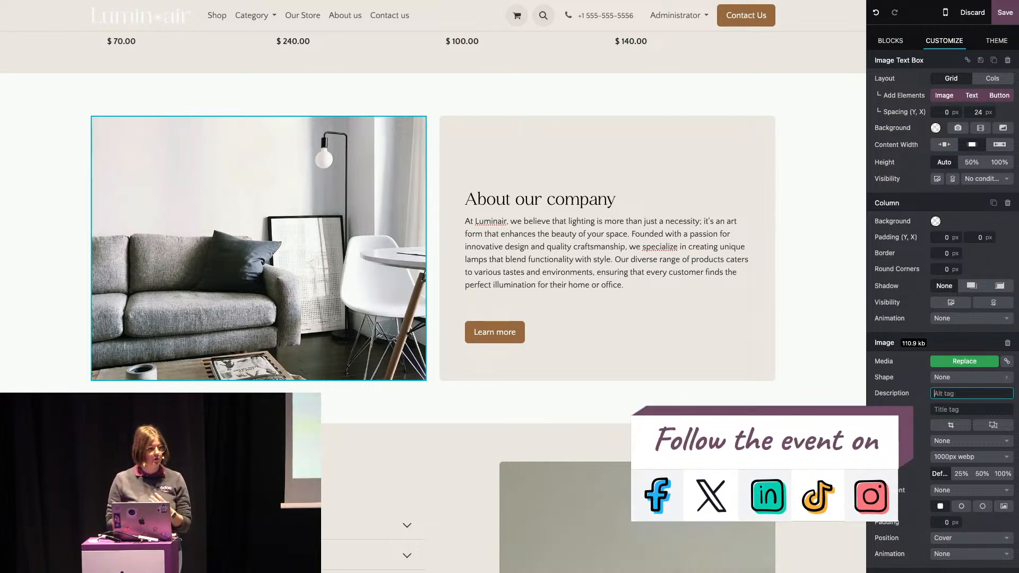
text(Lamp)
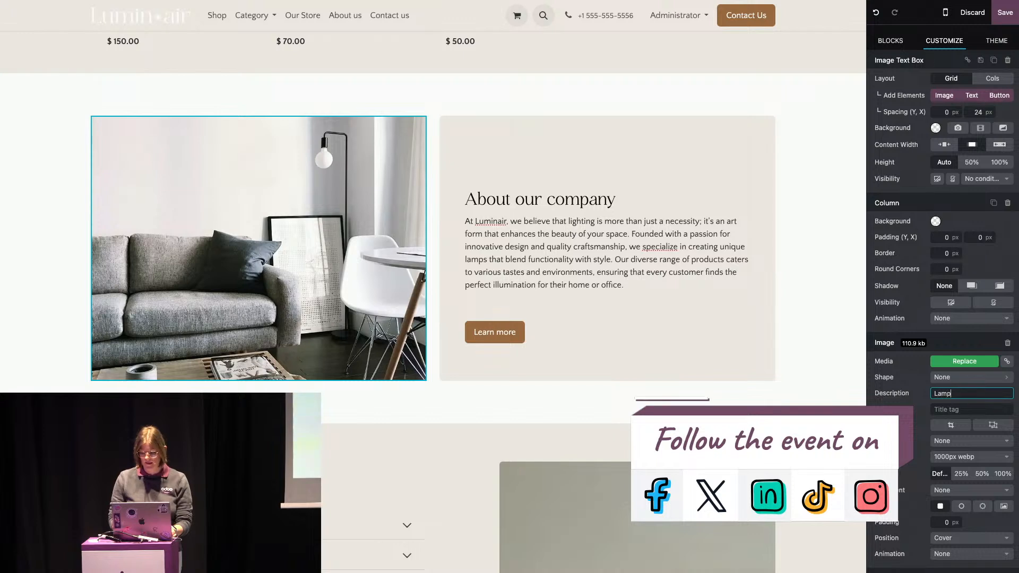
text( cosy sa)
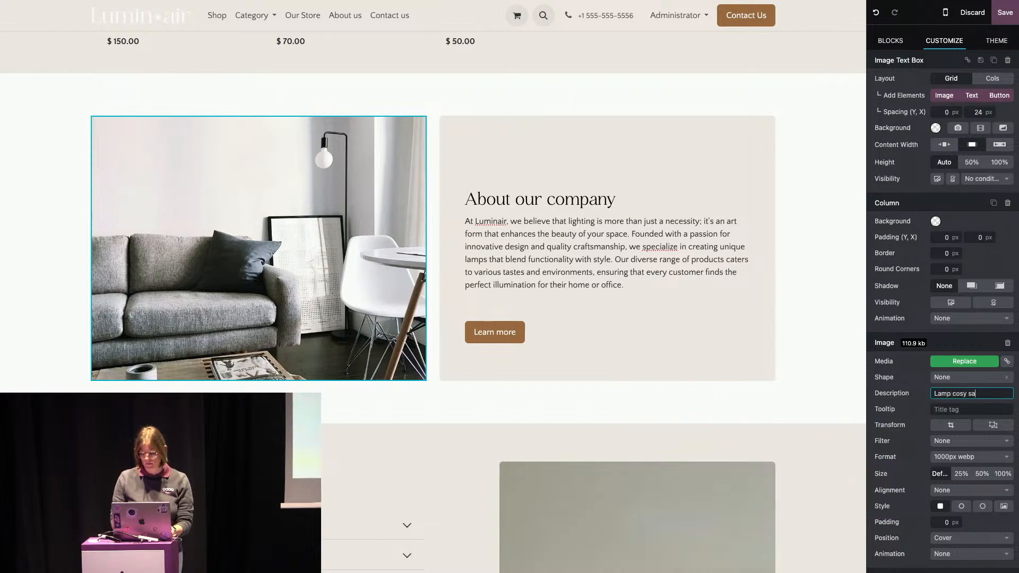
key(BackSpace)
text(ofa)
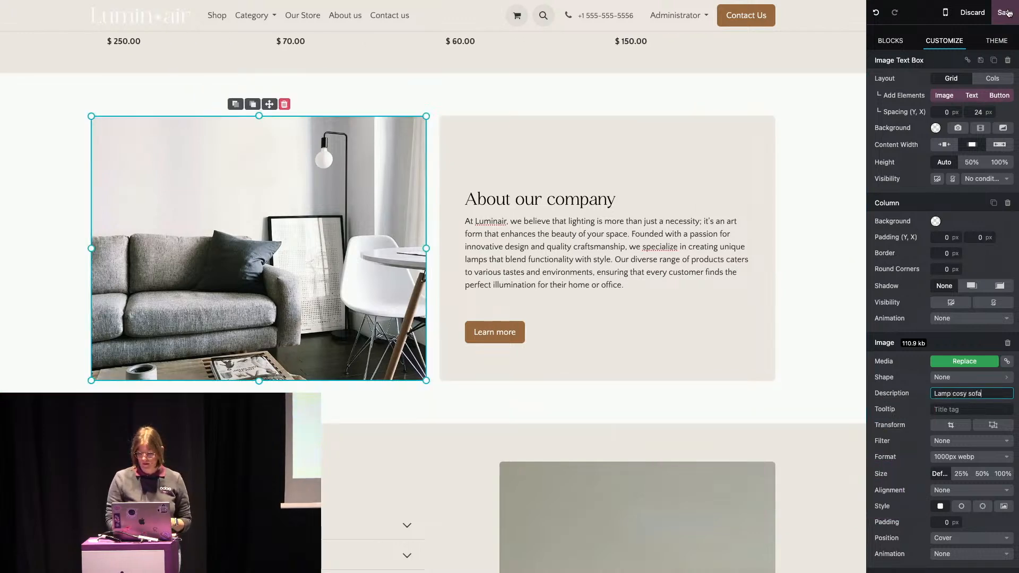
click(1006, 12)
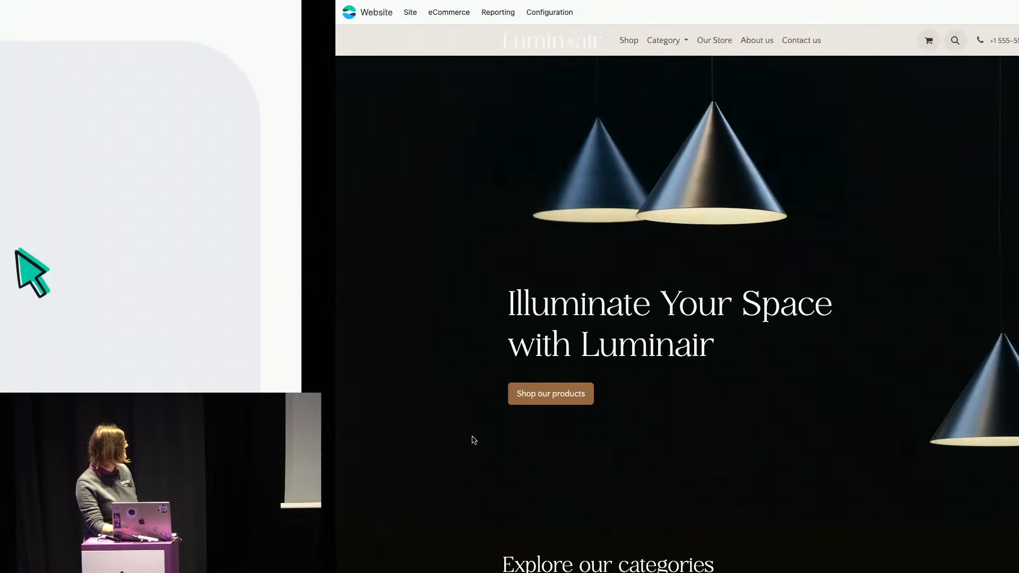
key(Right)
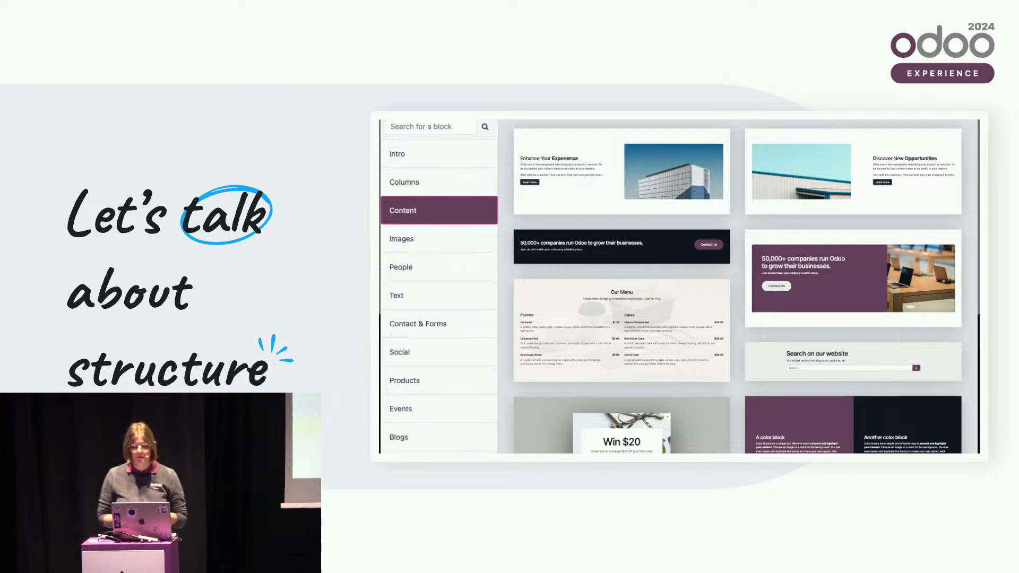
key(Right)
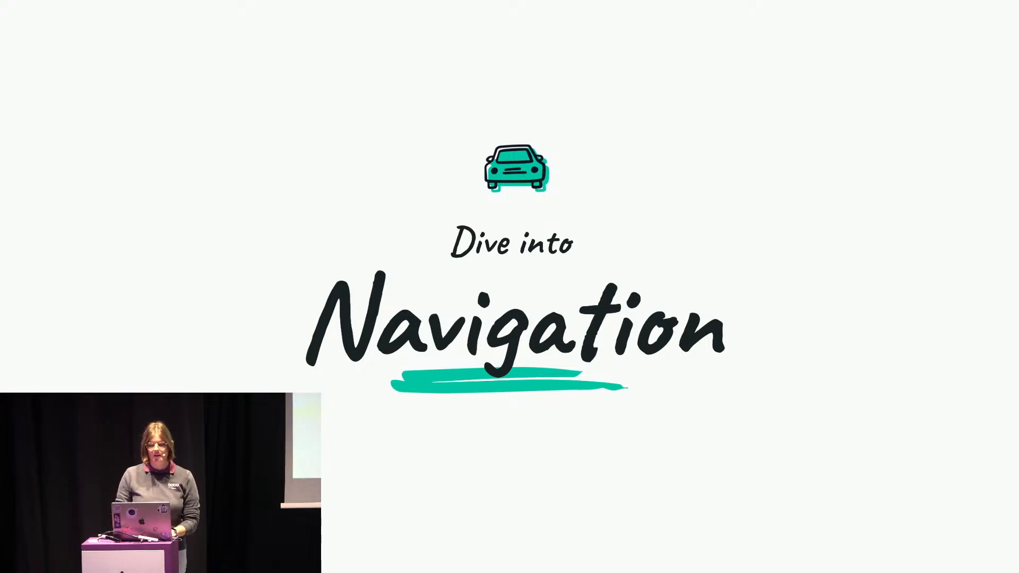
key(Right)
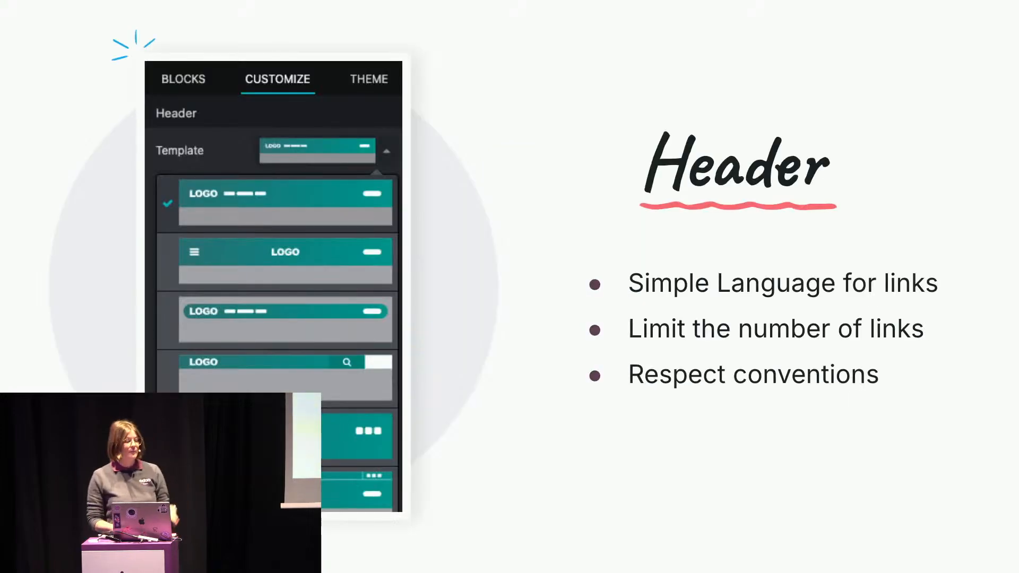
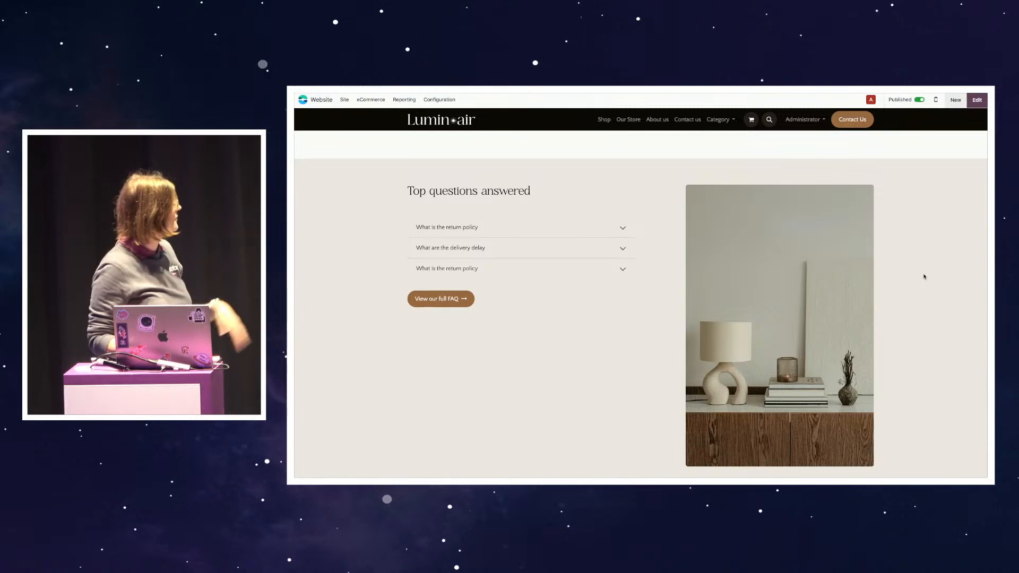
- Look over the Luminair home page down to the footer and open the page for editing
scroll(925, 276, down, 5)
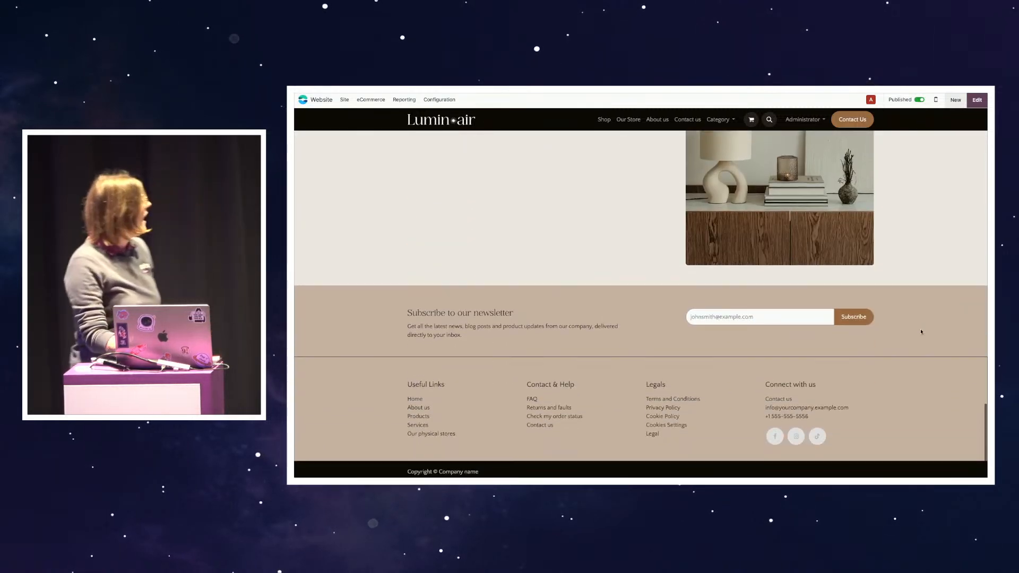
scroll(921, 332, up, 10)
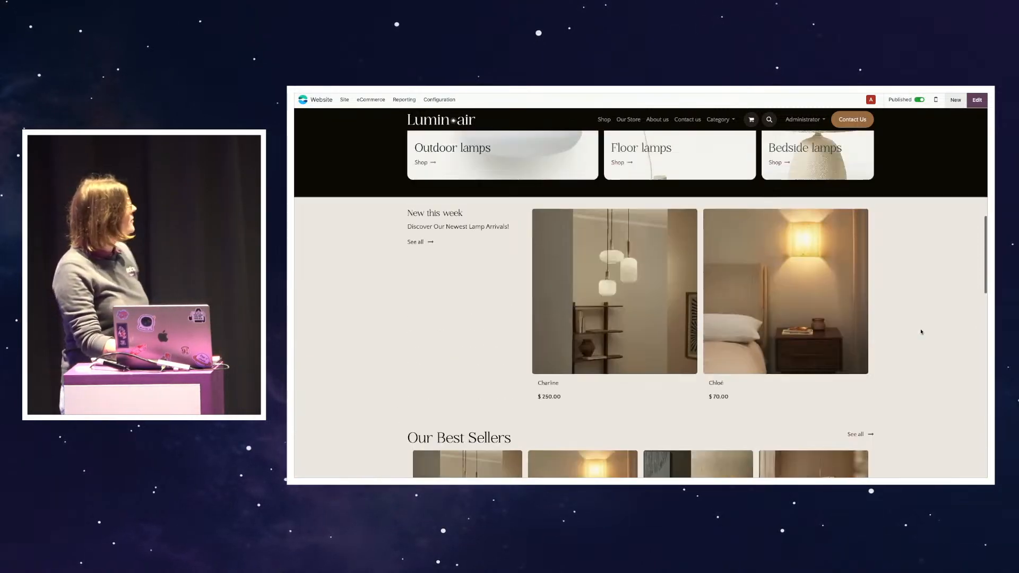
scroll(921, 332, up, 5)
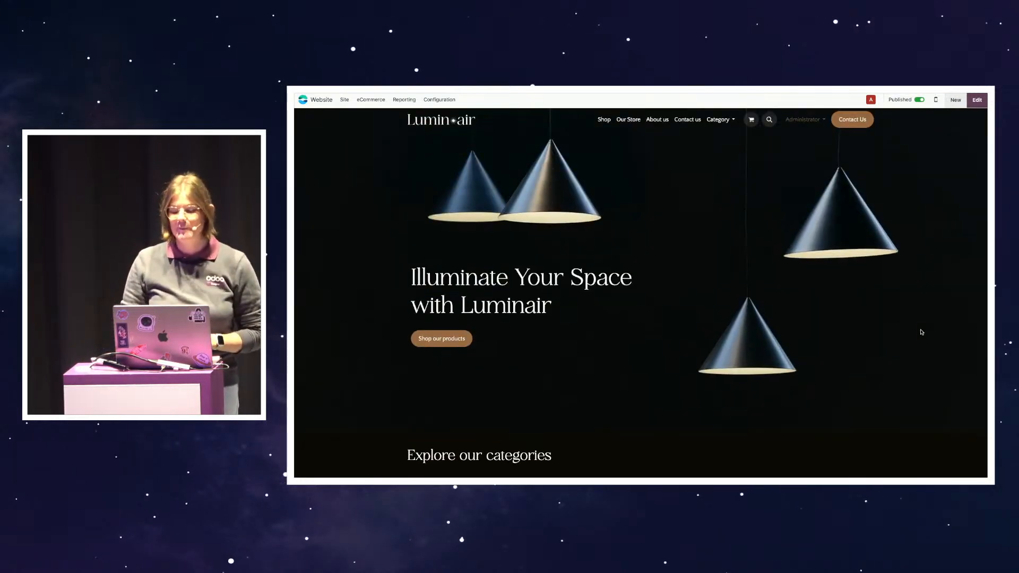
click(979, 103)
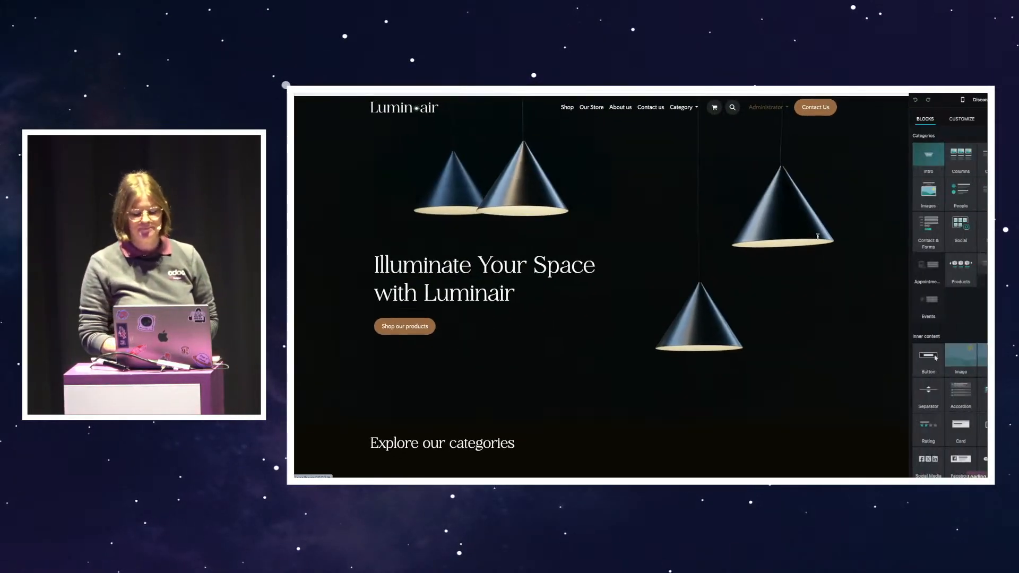
- Increase the spacing above and below the content of the "New this week" products section
scroll(815, 236, down, 4)
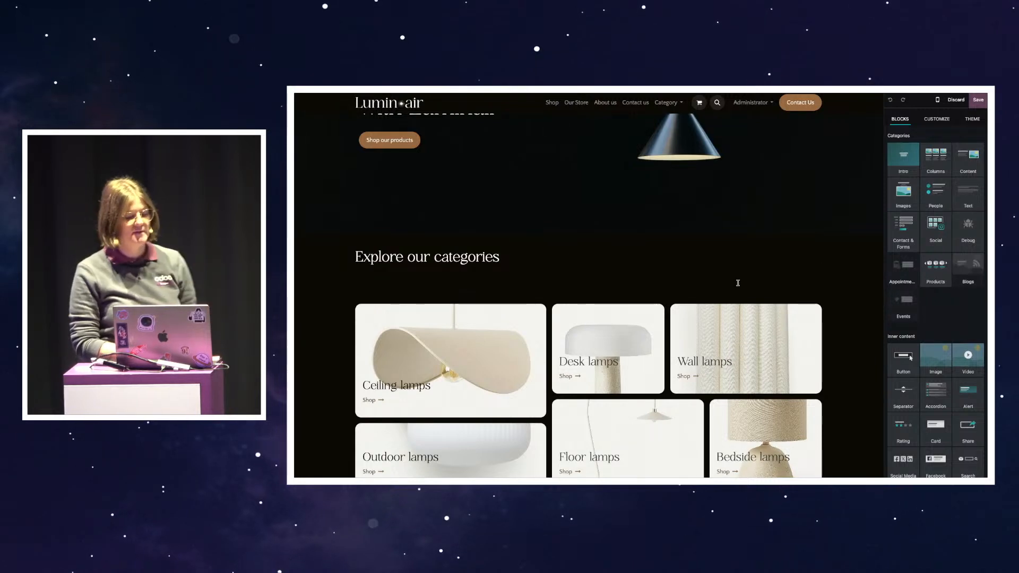
click(620, 282)
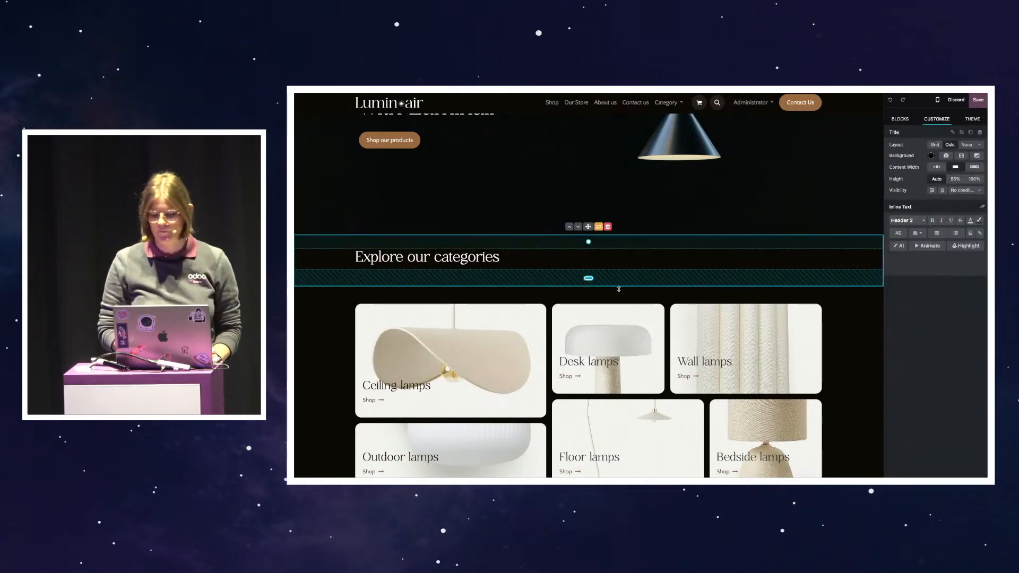
scroll(609, 287, down, 3)
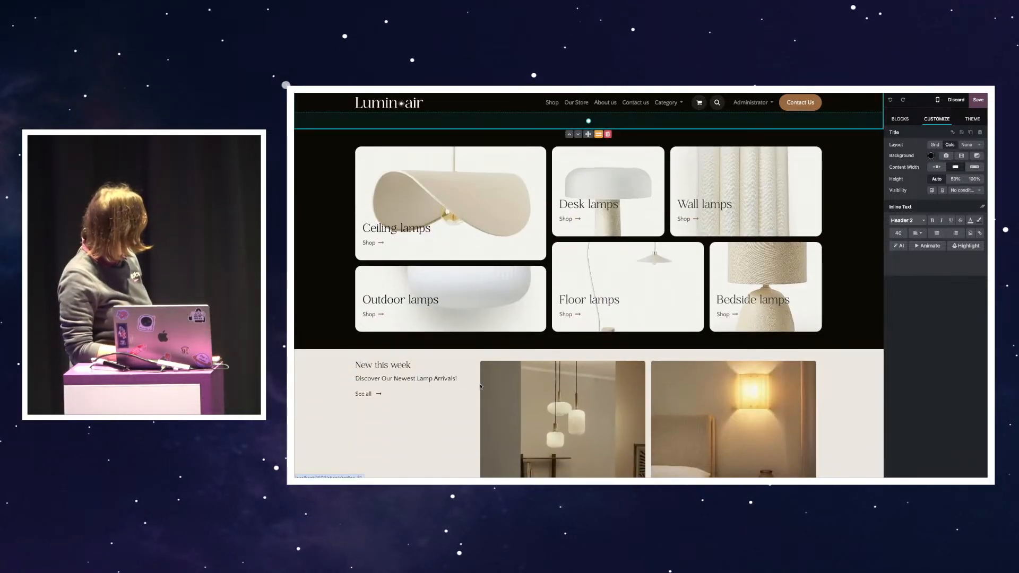
click(513, 345)
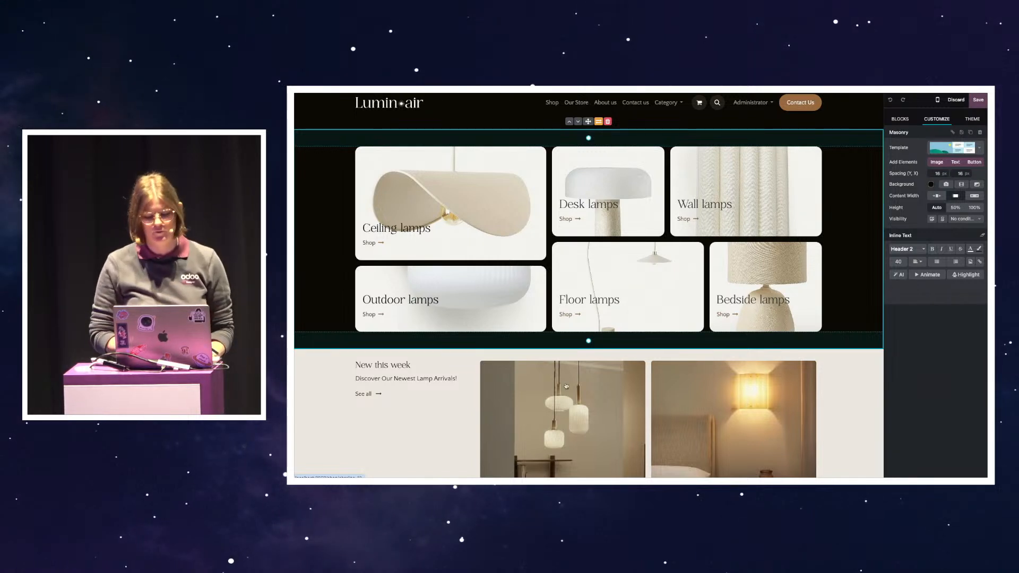
click(593, 356)
drag(595, 356, 598, 390)
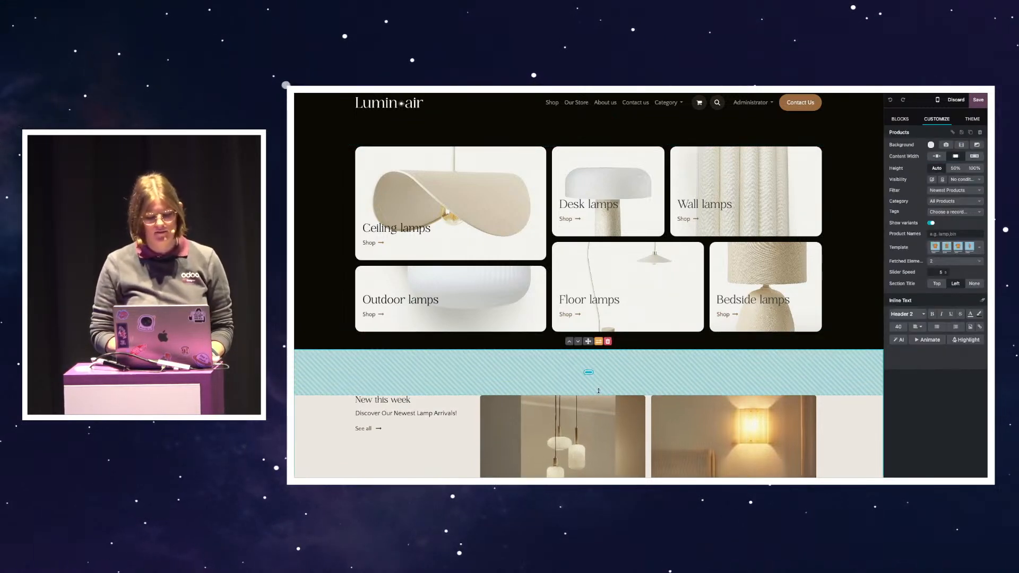
scroll(660, 365, down, 5)
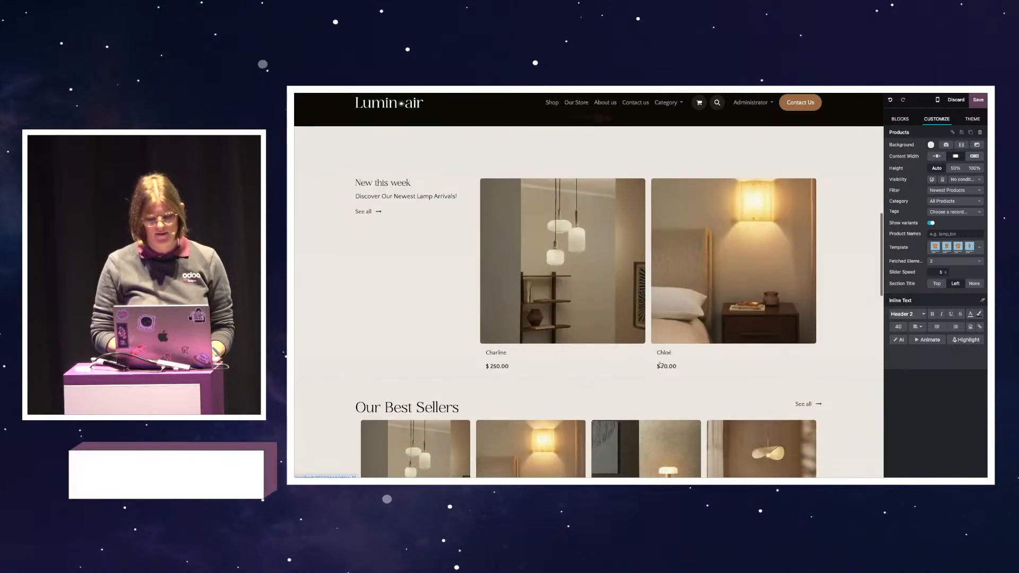
drag(651, 381, 650, 404)
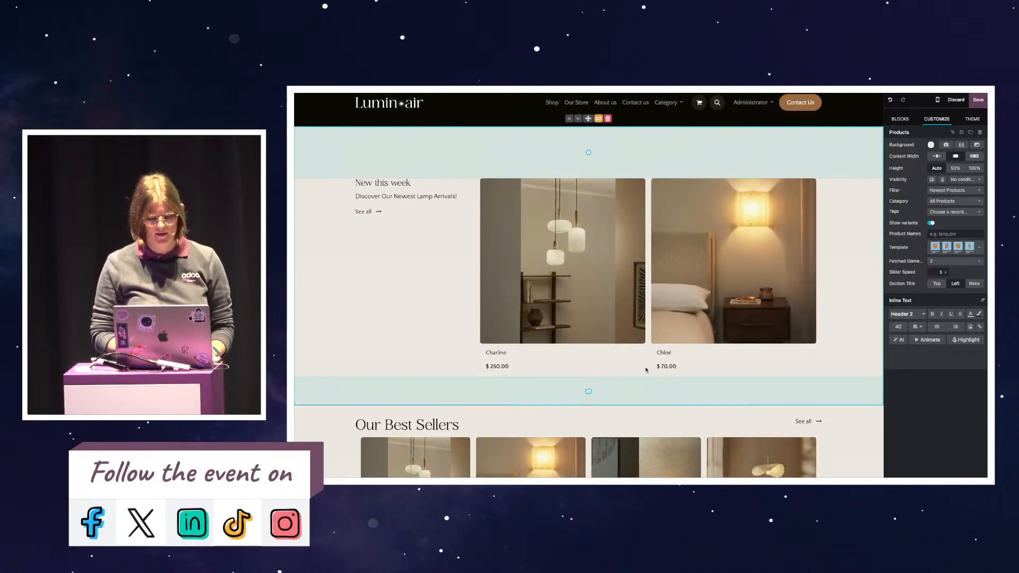
- Add some spacing between the "Our Best Sellers" heading and the product carousel beneath it
scroll(646, 370, down, 3)
click(428, 307)
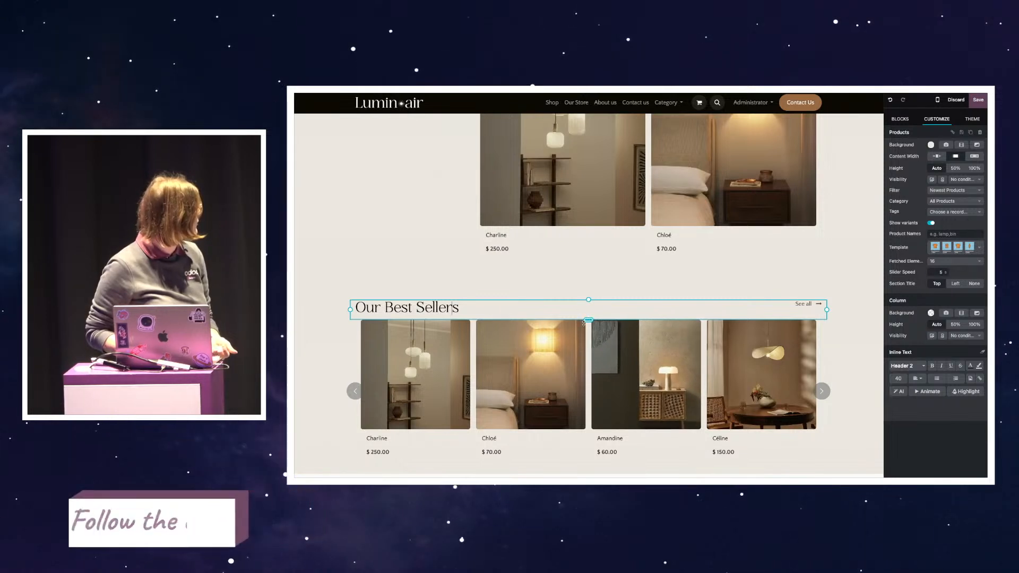
drag(588, 320, 588, 337)
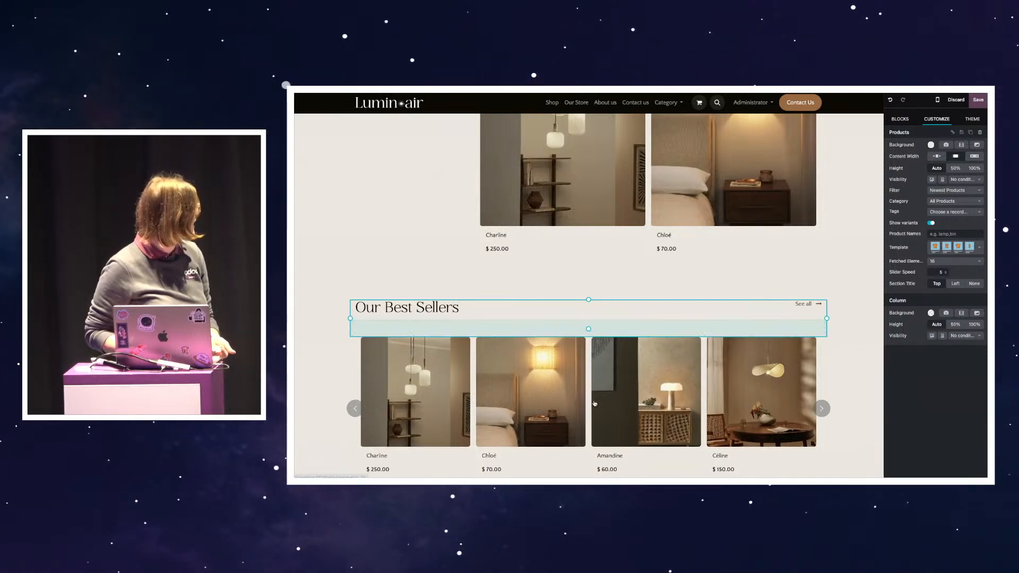
scroll(595, 403, down, 1)
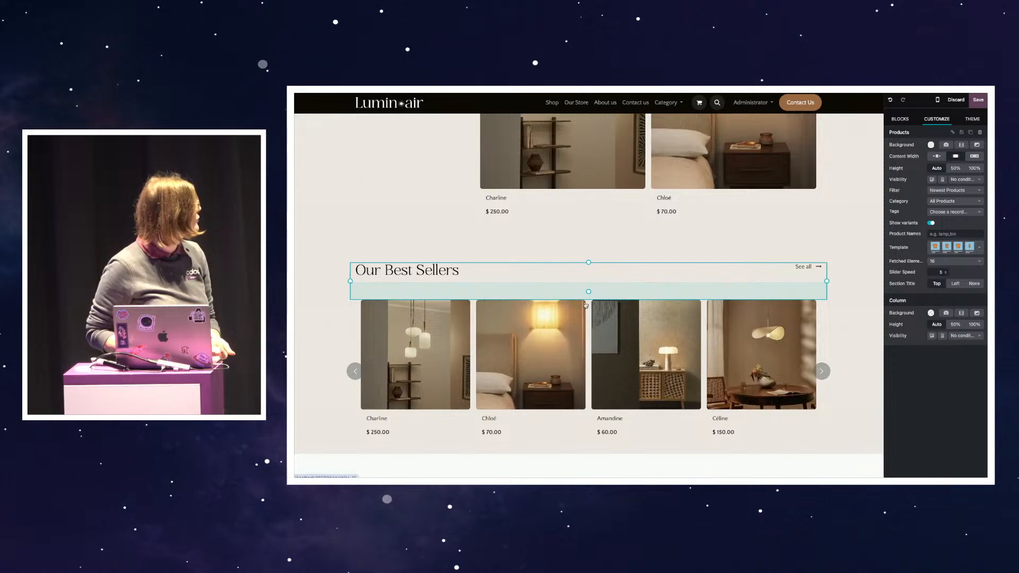
drag(590, 295, 594, 294)
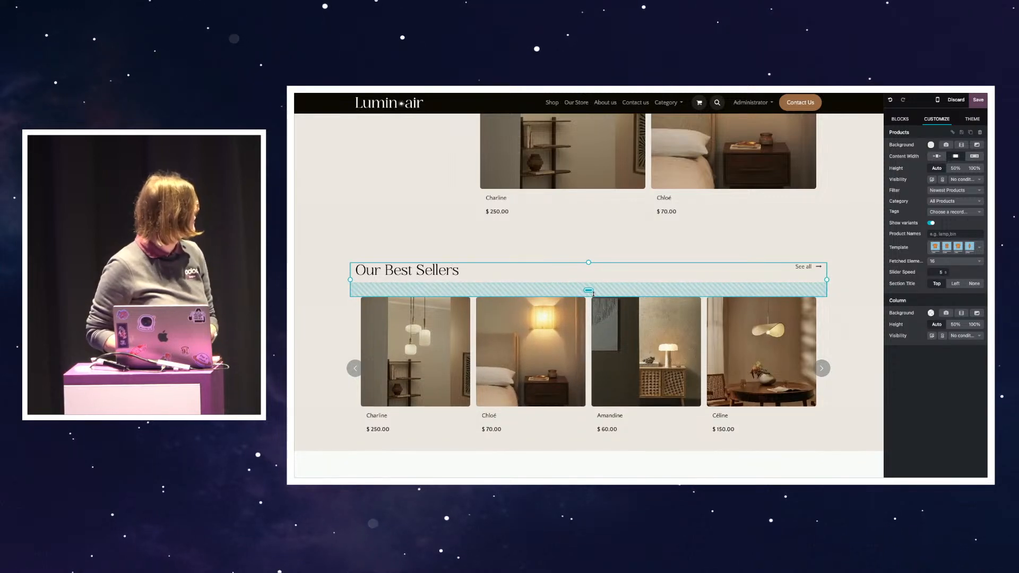
- Enlarge the padding above and below the "About our company" image and text block
scroll(589, 319, down, 3)
click(574, 360)
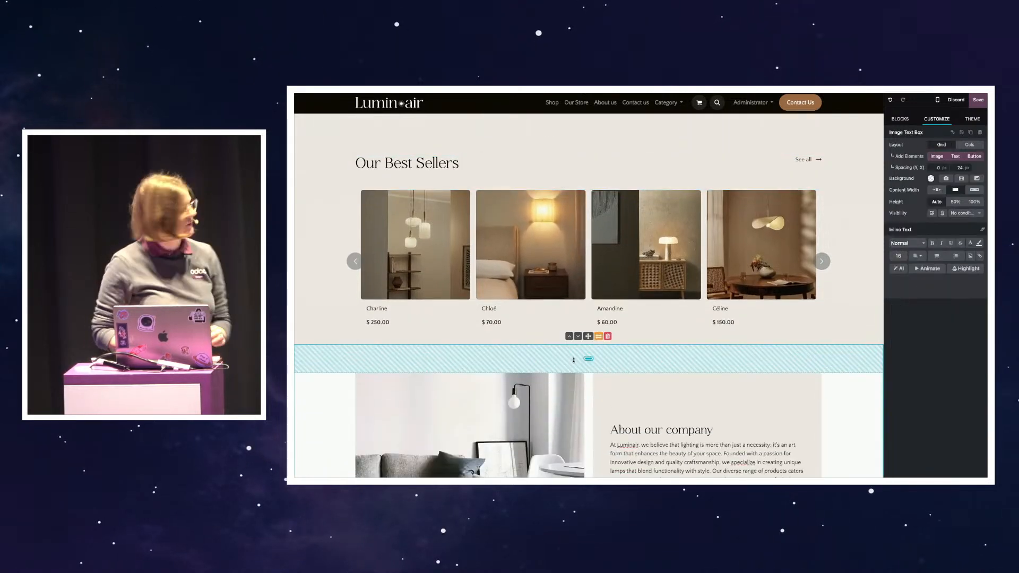
drag(586, 361, 585, 401)
scroll(585, 383, down, 5)
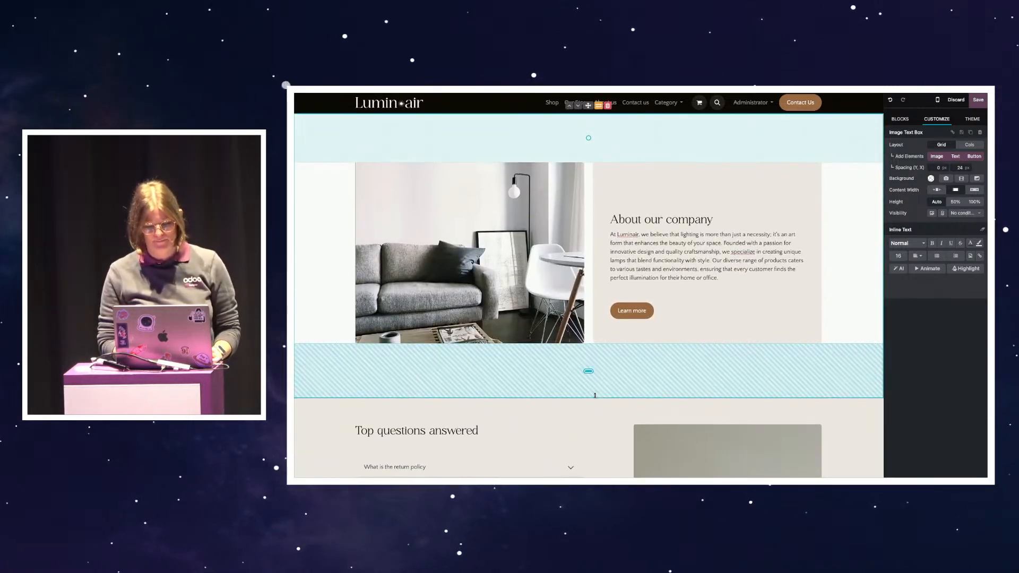
- Enlarge the padding above and below the "Top questions answered" accordion section
scroll(595, 395, down, 3)
scroll(595, 395, down, 2)
click(679, 270)
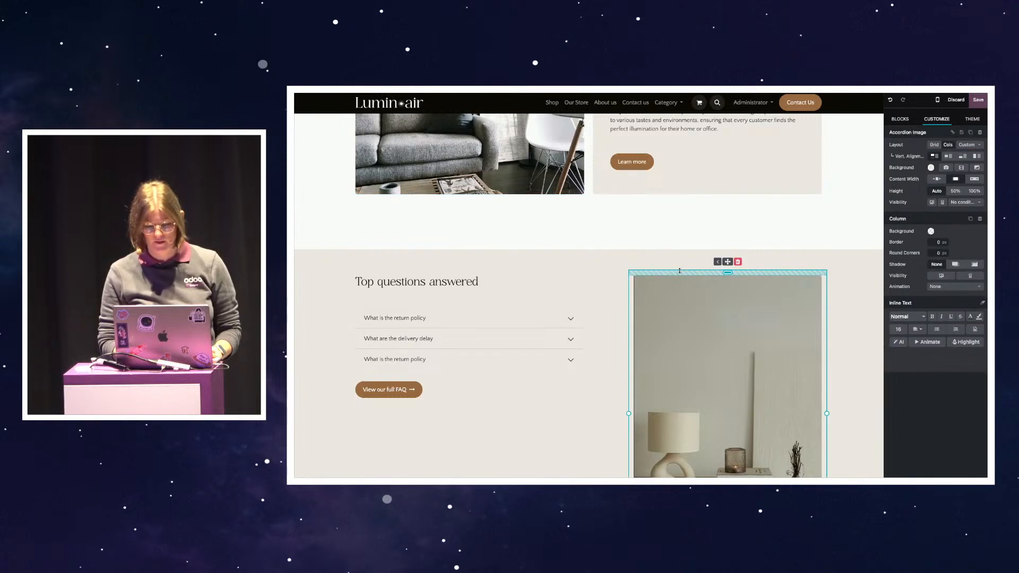
drag(669, 262, 661, 288)
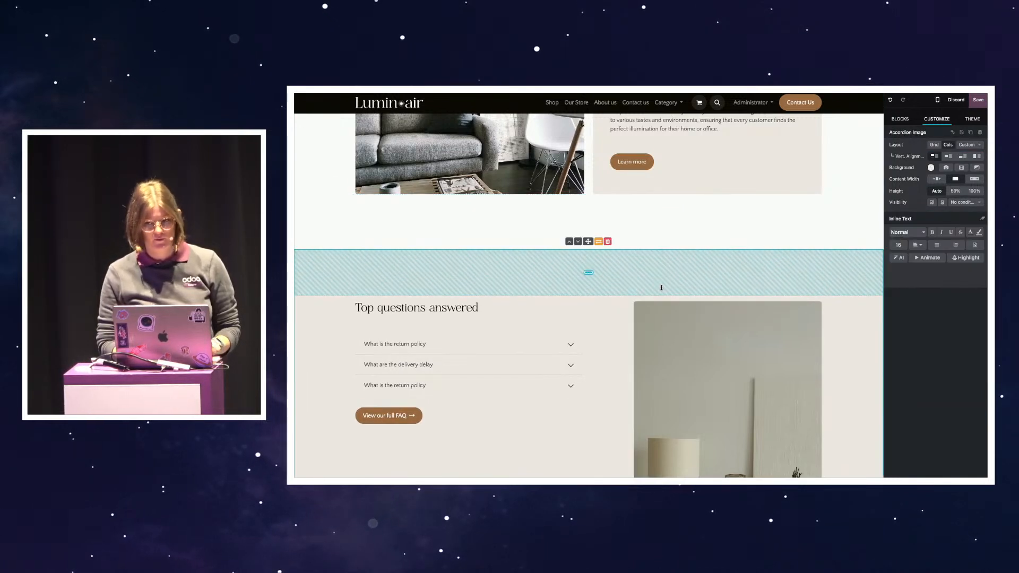
scroll(661, 288, down, 3)
scroll(662, 288, down, 3)
drag(643, 359, 642, 405)
- Review the spacing of all sections from "Top questions answered" back up to the banner
scroll(855, 248, up, 5)
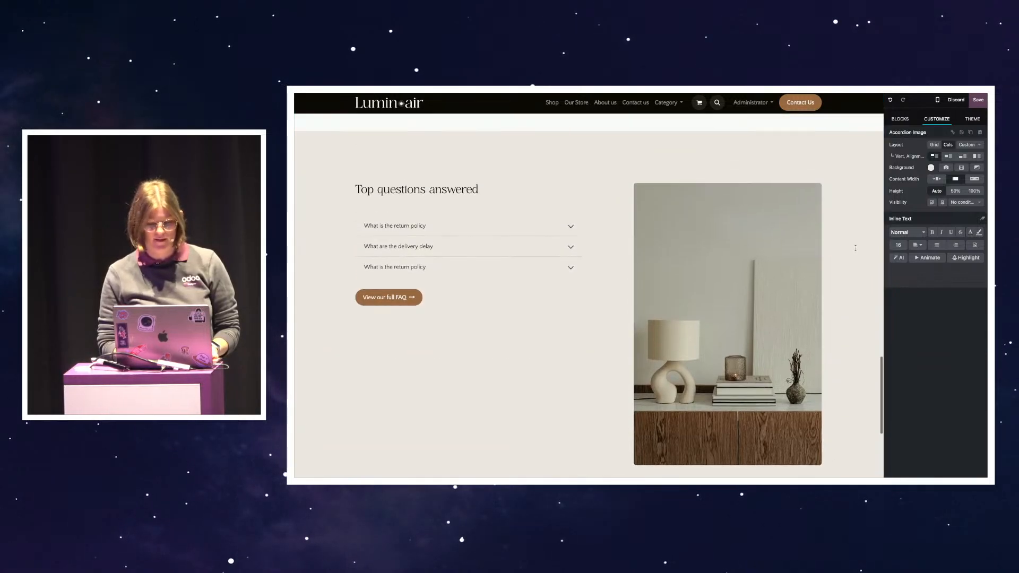
scroll(855, 248, up, 8)
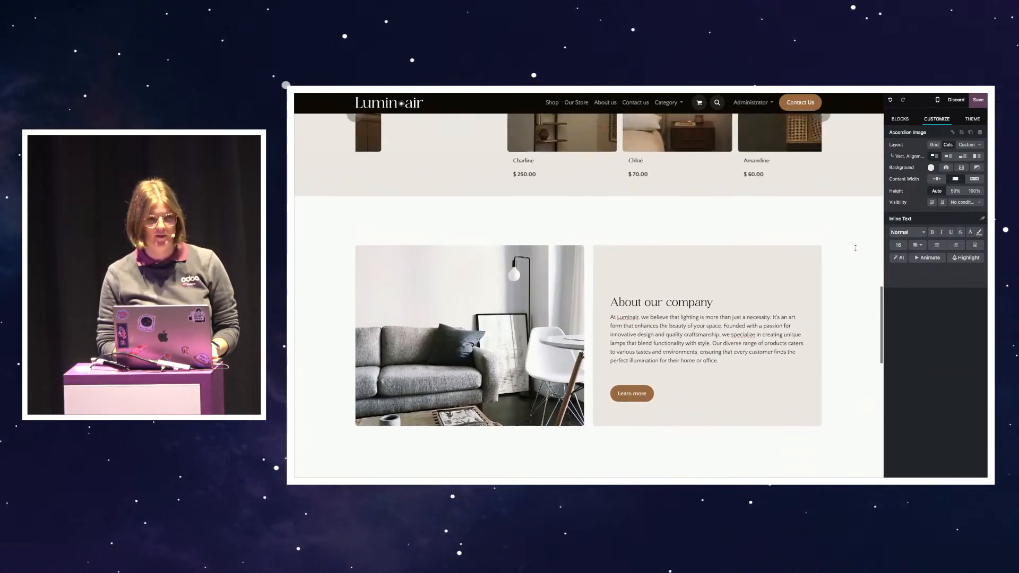
scroll(855, 248, up, 1)
scroll(855, 248, up, 10)
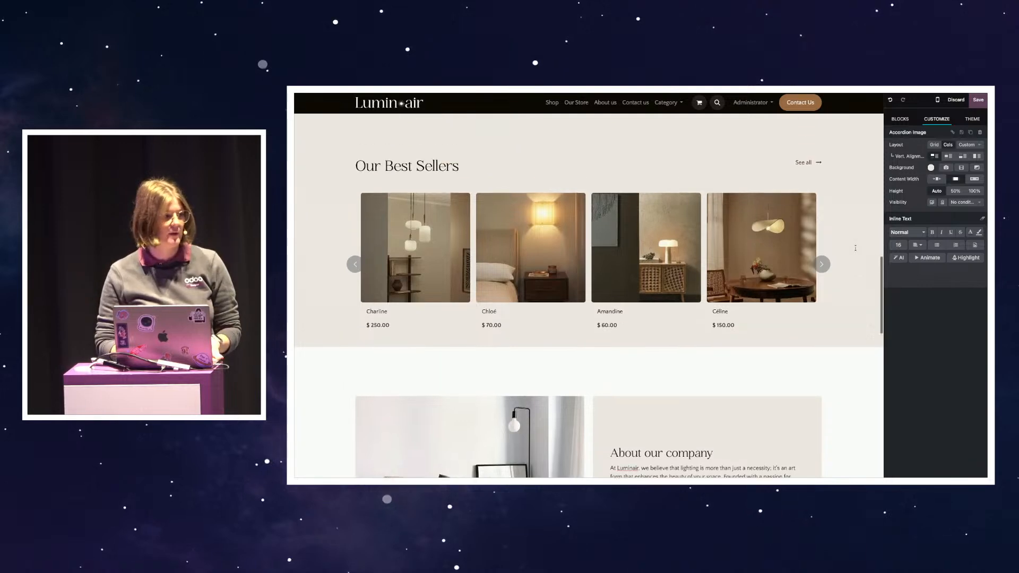
scroll(855, 248, up, 6)
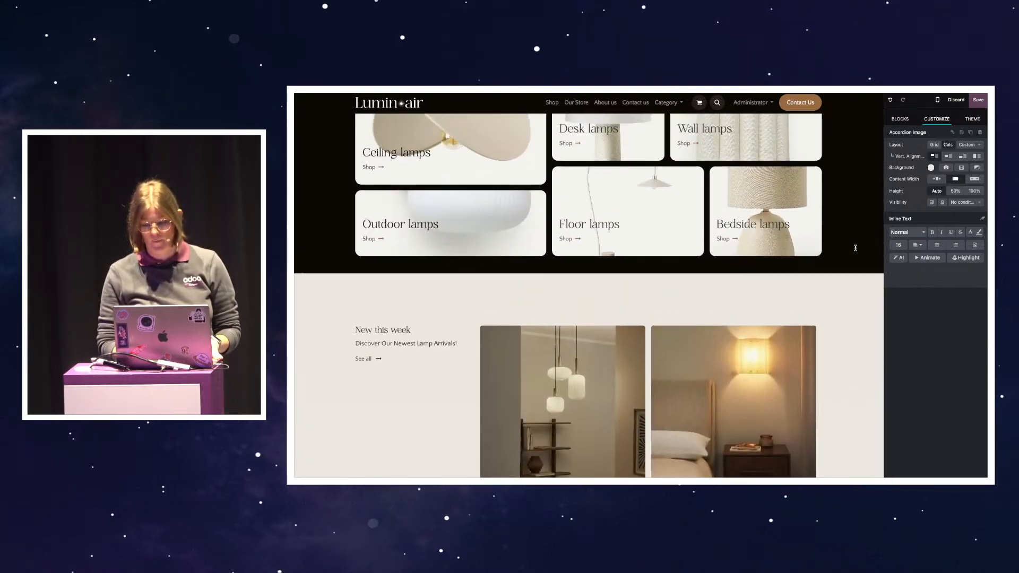
scroll(854, 254, down, 1)
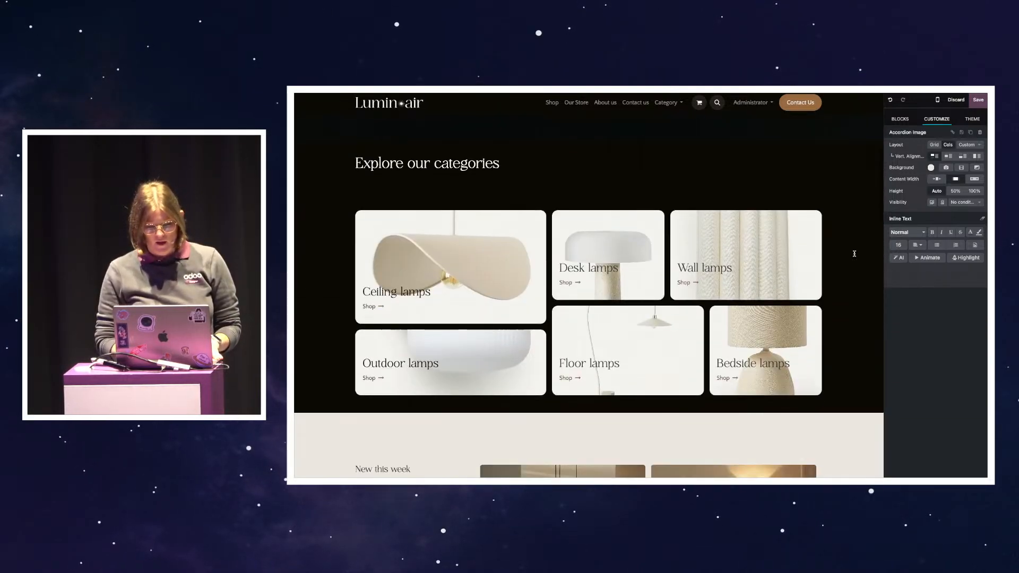
scroll(854, 253, up, 5)
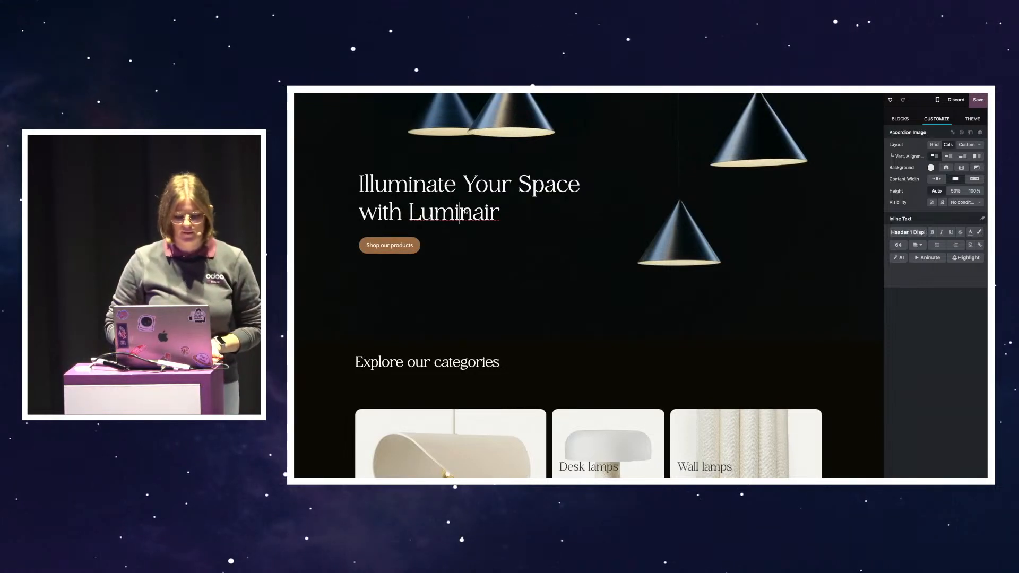
scroll(466, 212, up, 2)
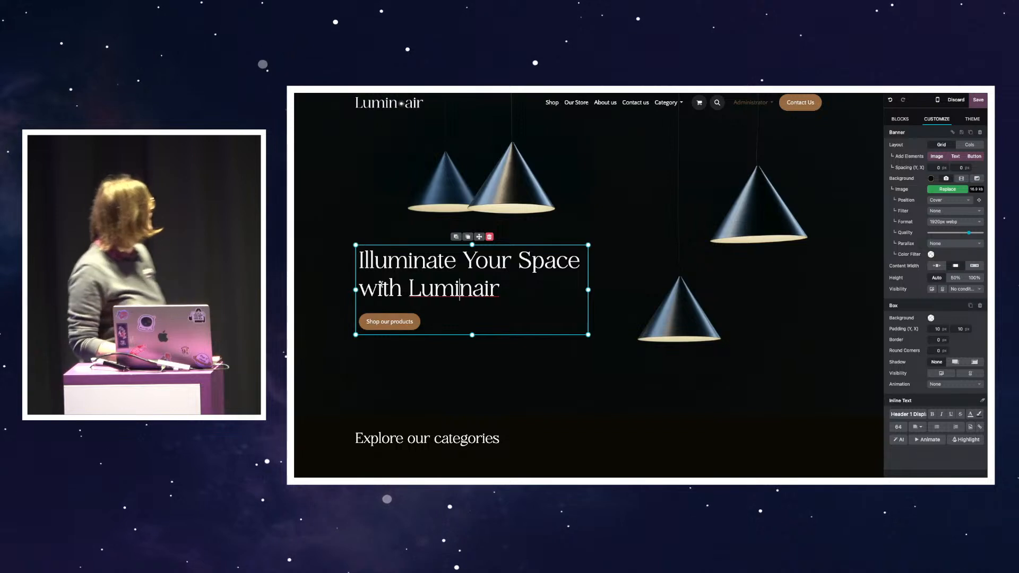
- Try a dark indigo text colour on the word "Luminair" in the banner heading
triple_click(467, 286)
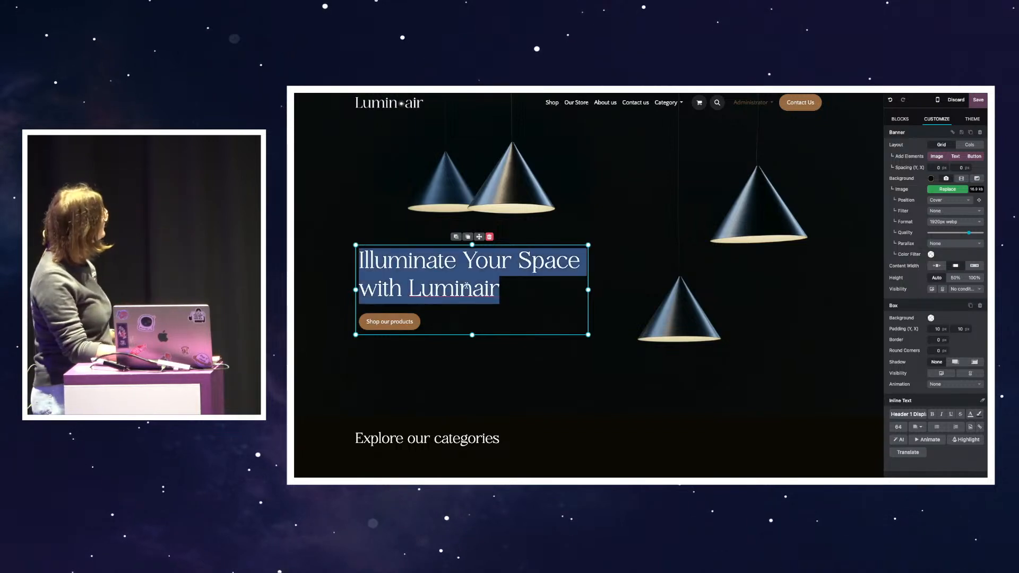
double_click(466, 286)
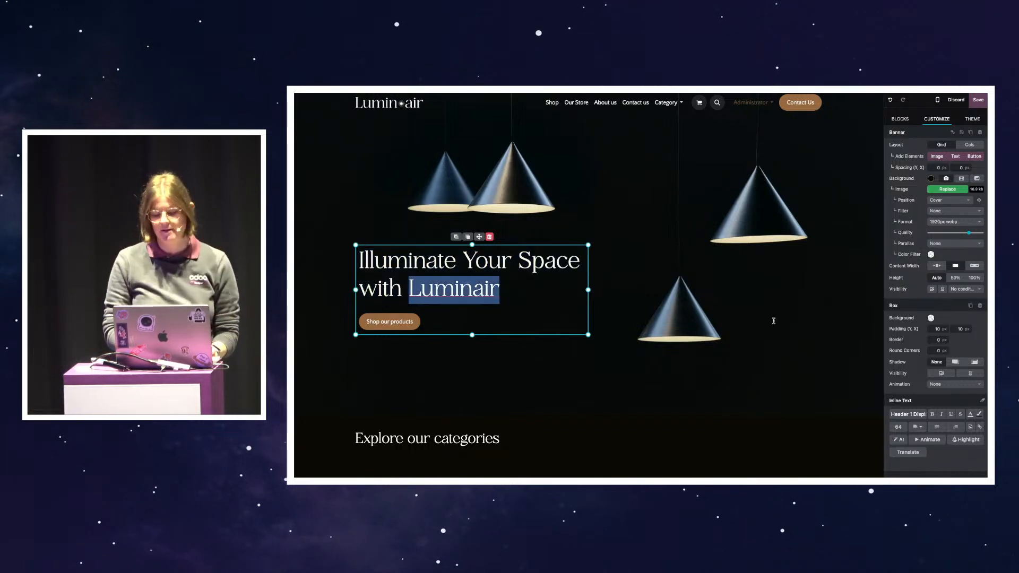
click(536, 289)
double_click(465, 281)
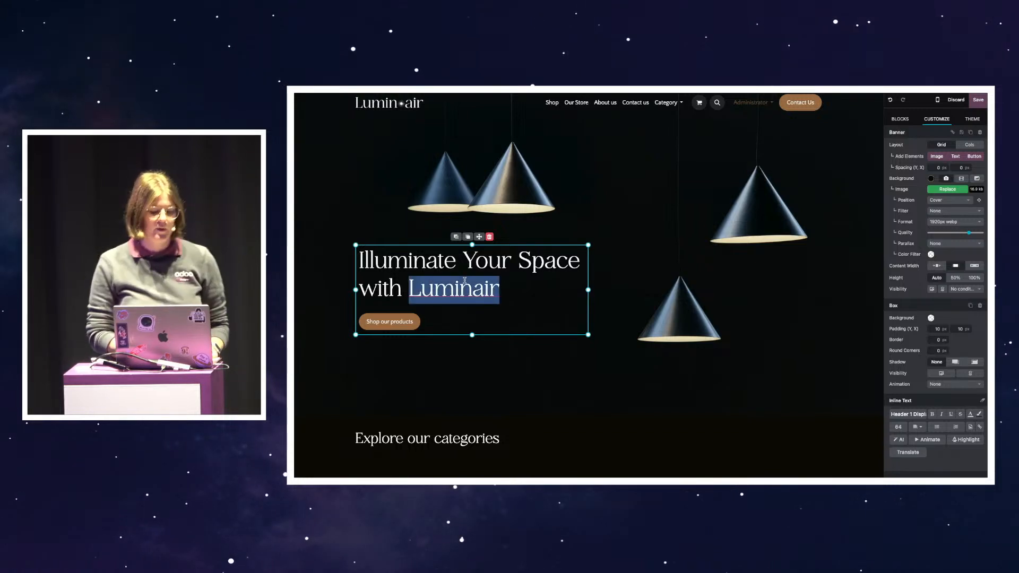
click(970, 414)
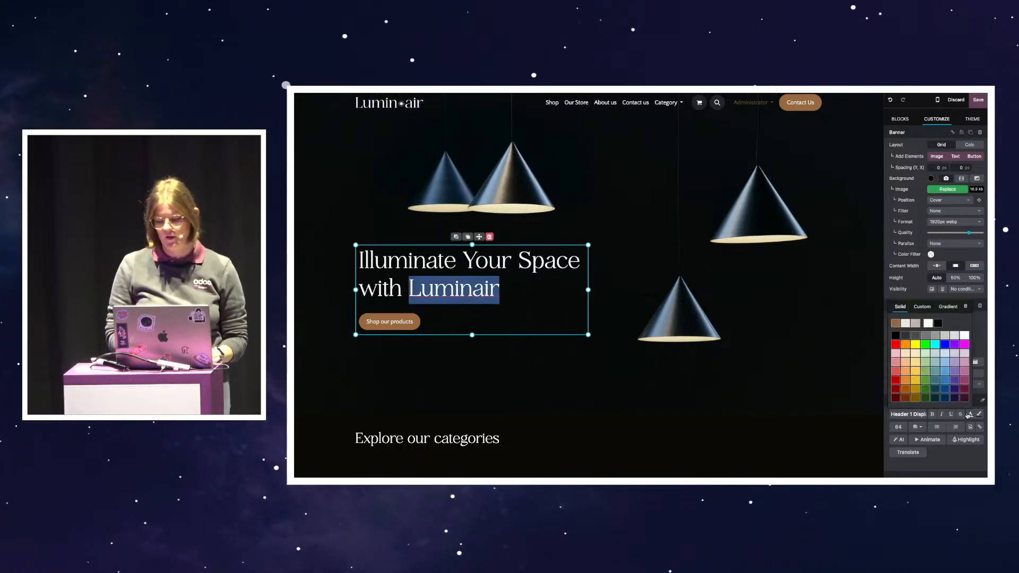
click(895, 323)
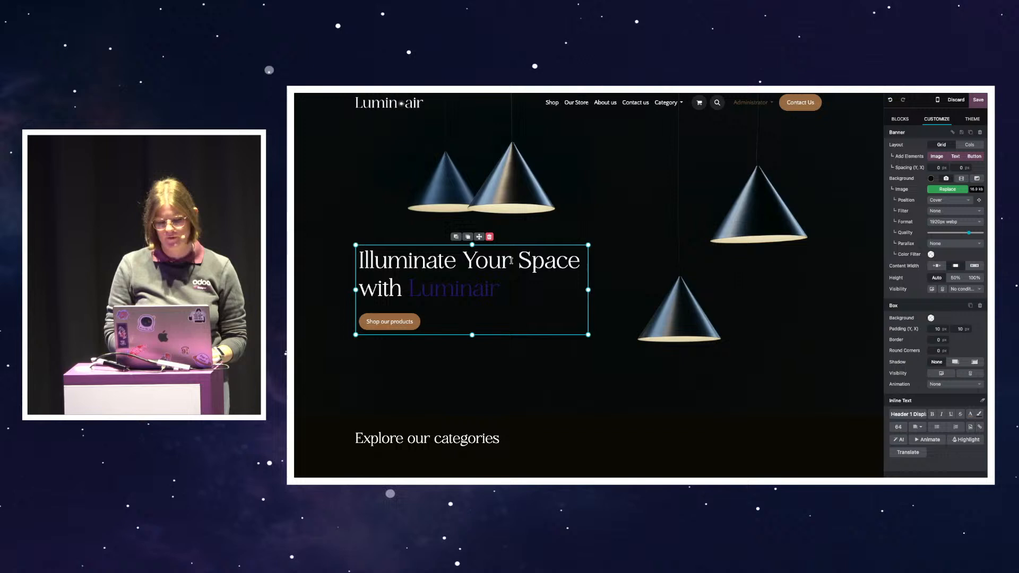
- Change the word "Luminair" in the banner heading to the theme's brown colour
double_click(461, 279)
click(970, 414)
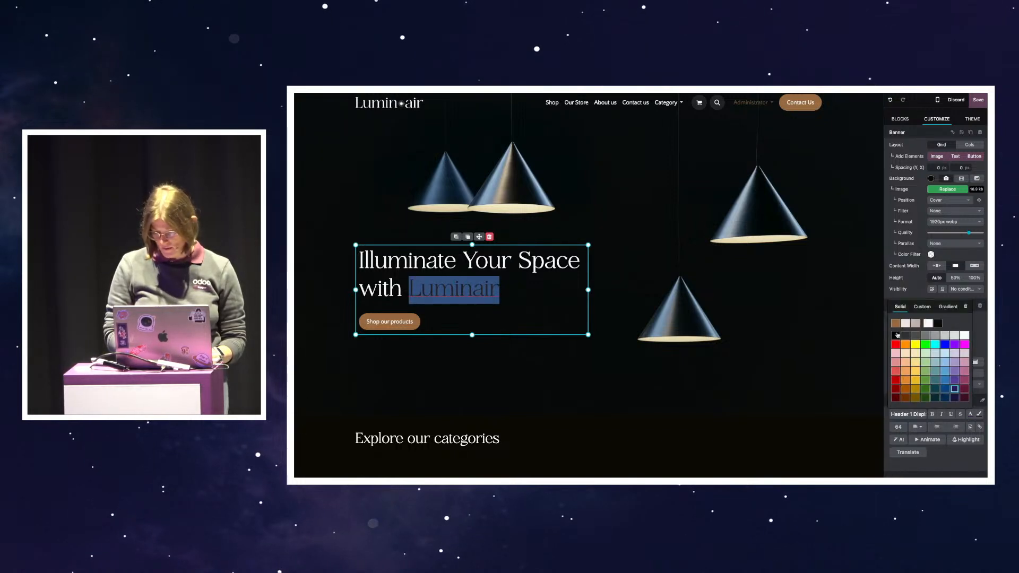
click(895, 325)
click(528, 290)
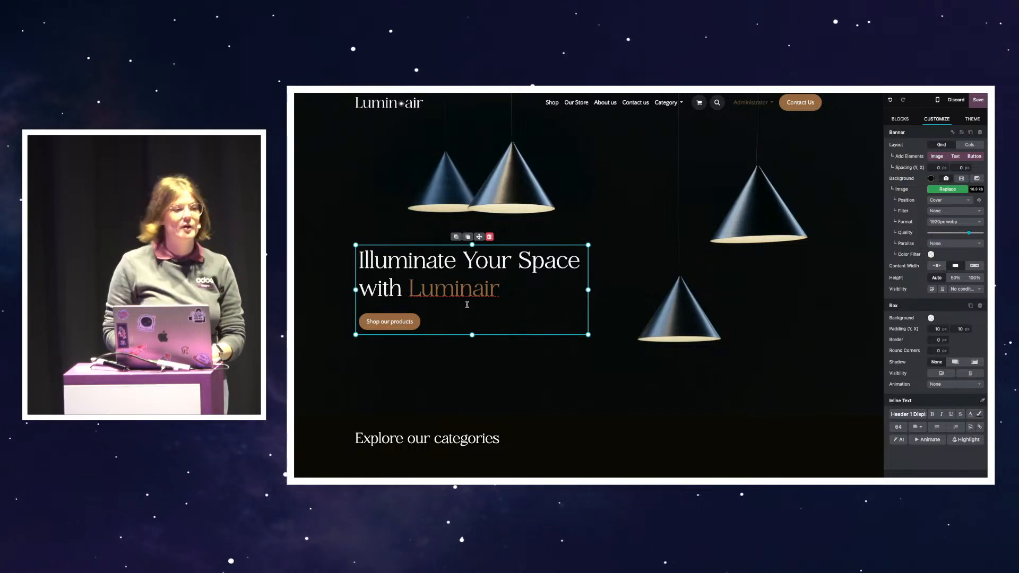
- Highlight the word "Luminair" in the banner heading with the Underline style and make the line thinner
double_click(435, 294)
click(966, 440)
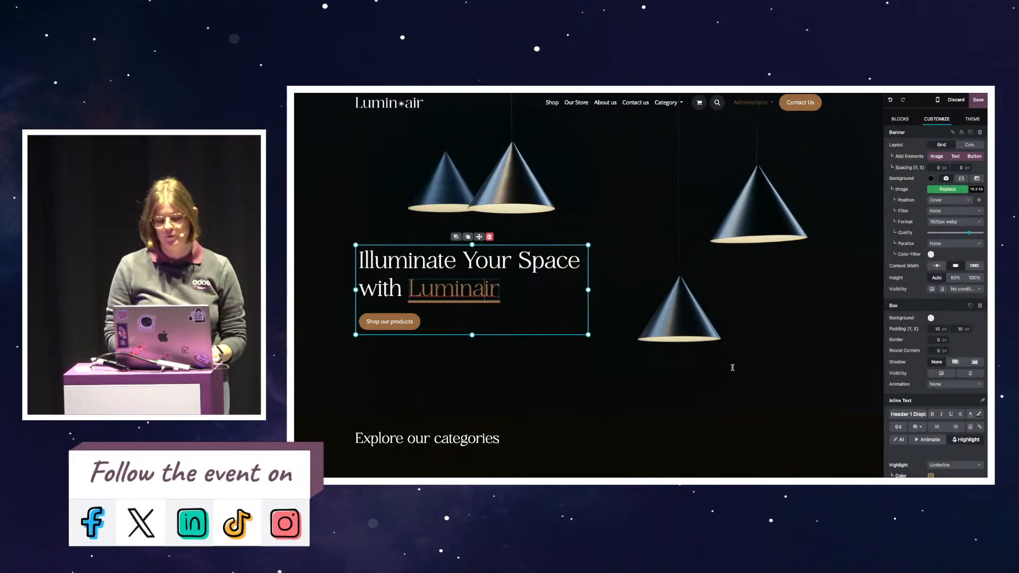
scroll(937, 476, down, 1)
click(938, 467)
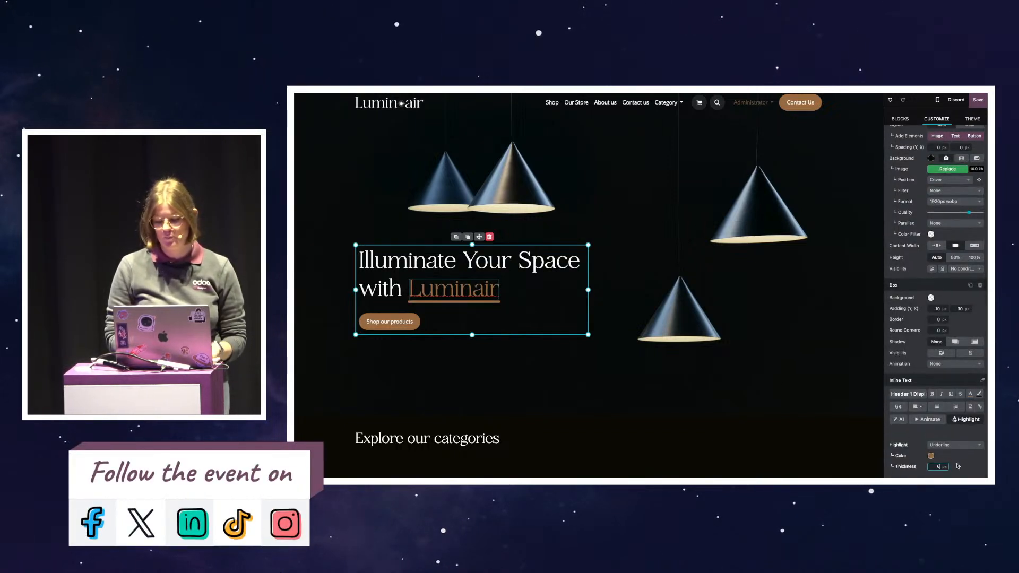
click(729, 448)
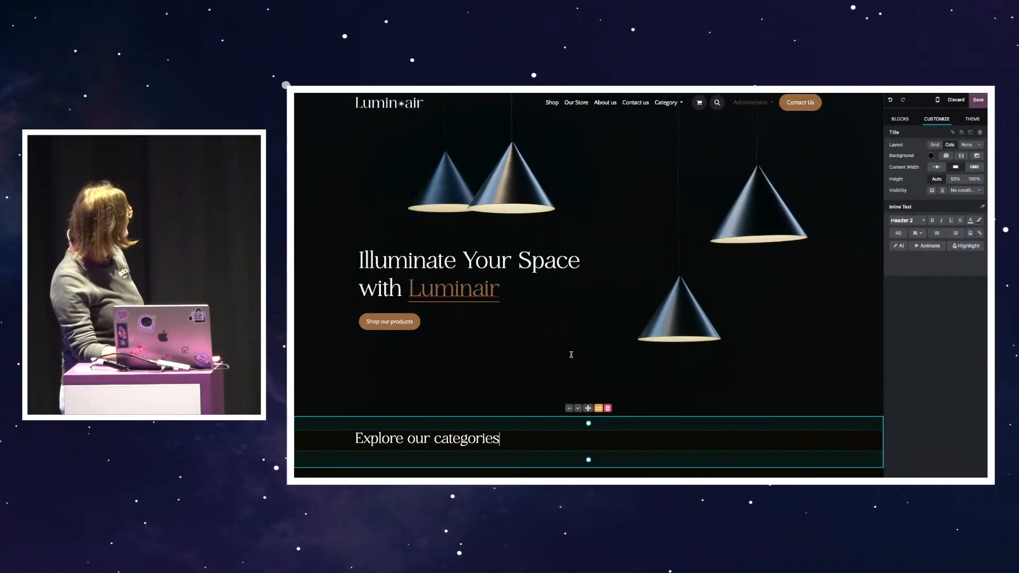
- Colour the words "our categories" in the "Explore our categories" heading with the theme's brown
scroll(571, 355, down, 1)
scroll(571, 354, up, 1)
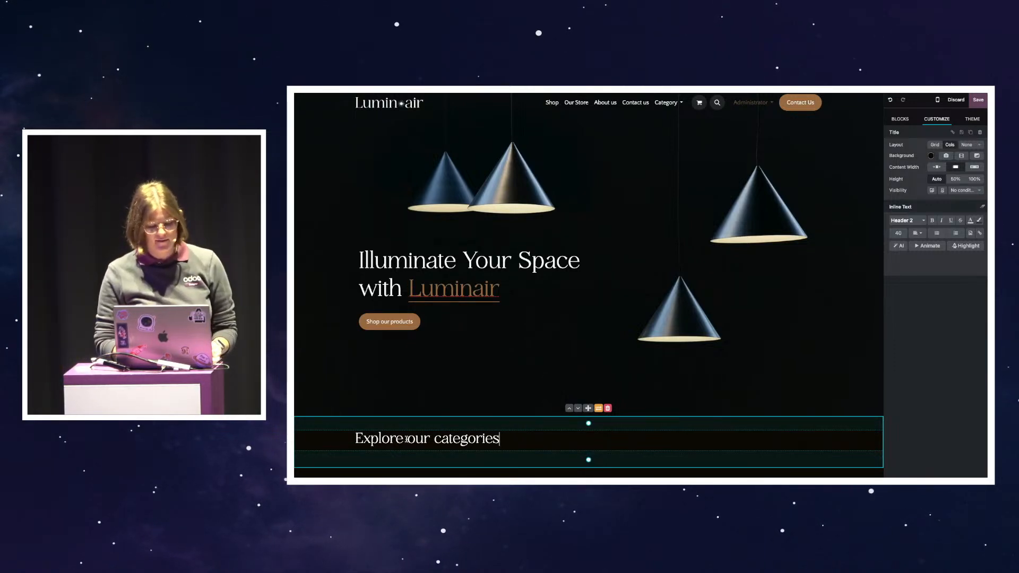
drag(406, 439, 485, 440)
scroll(721, 346, down, 2)
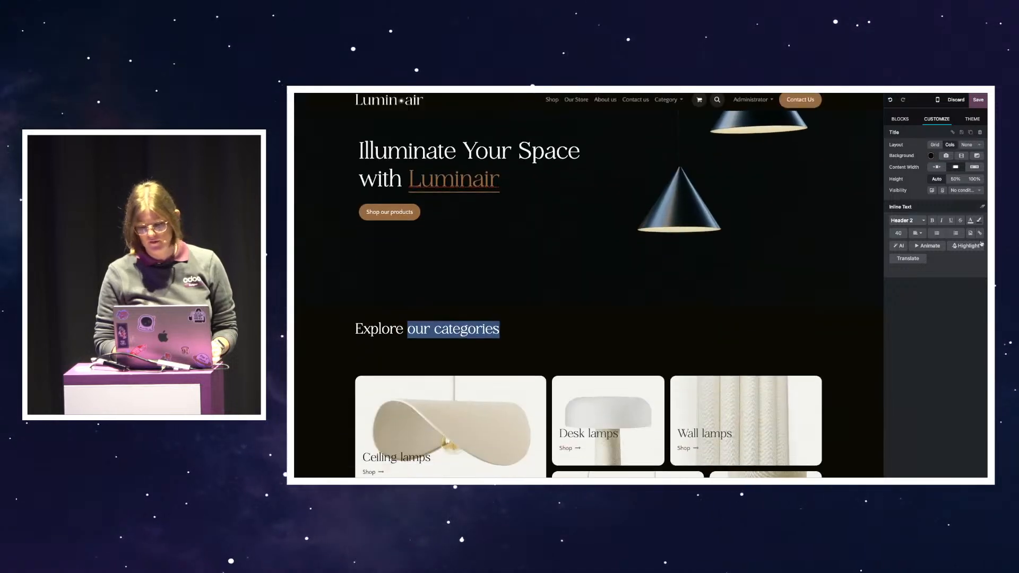
click(971, 220)
click(896, 250)
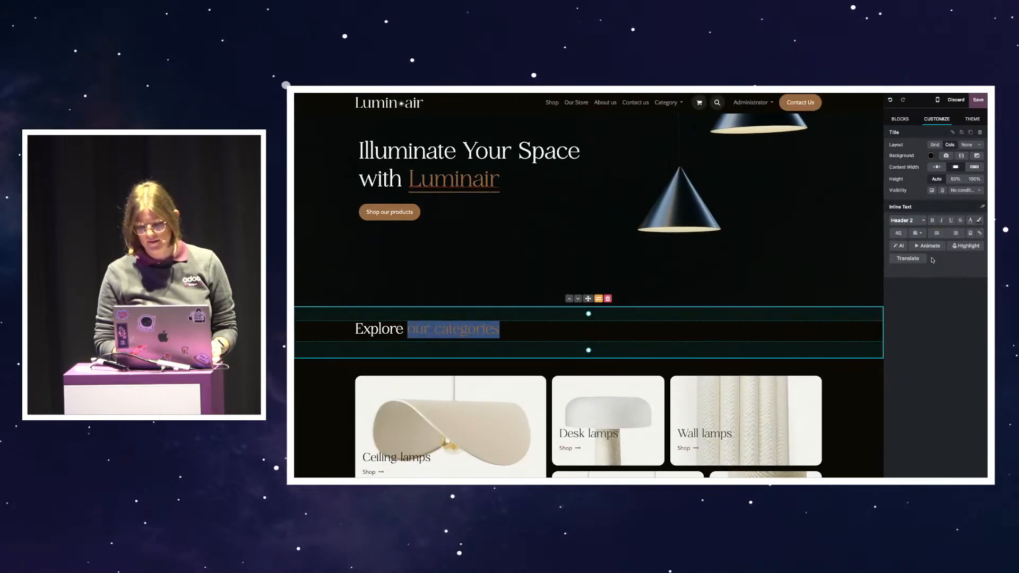
- Highlight the words "our categories" in the "Explore our categories" heading with the Underline style and make the line thinner
click(966, 246)
click(938, 294)
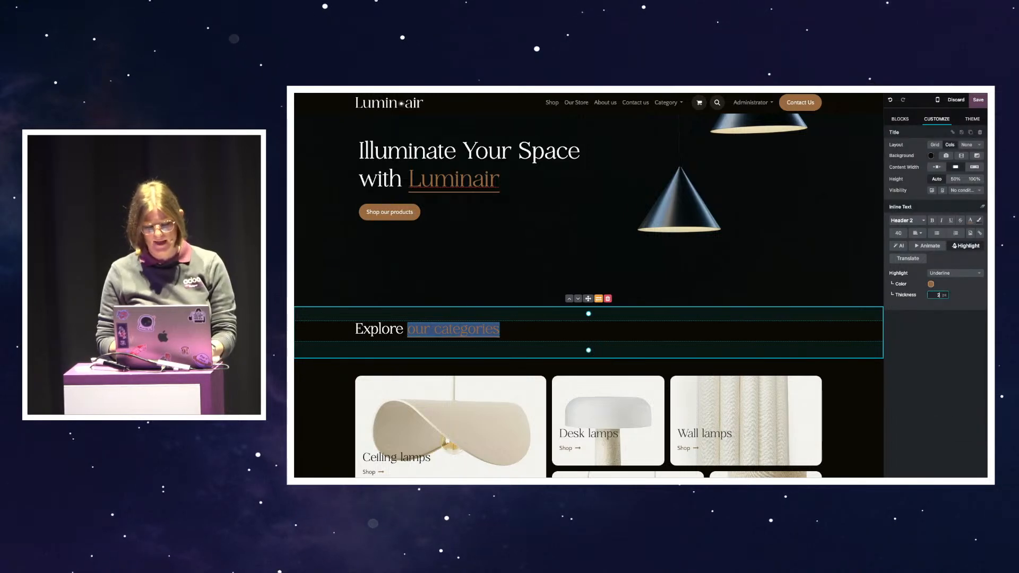
click(872, 369)
- Colour the words "Best Sellers" in the "Our Best Sellers" heading with the theme's brown
scroll(864, 372, down, 5)
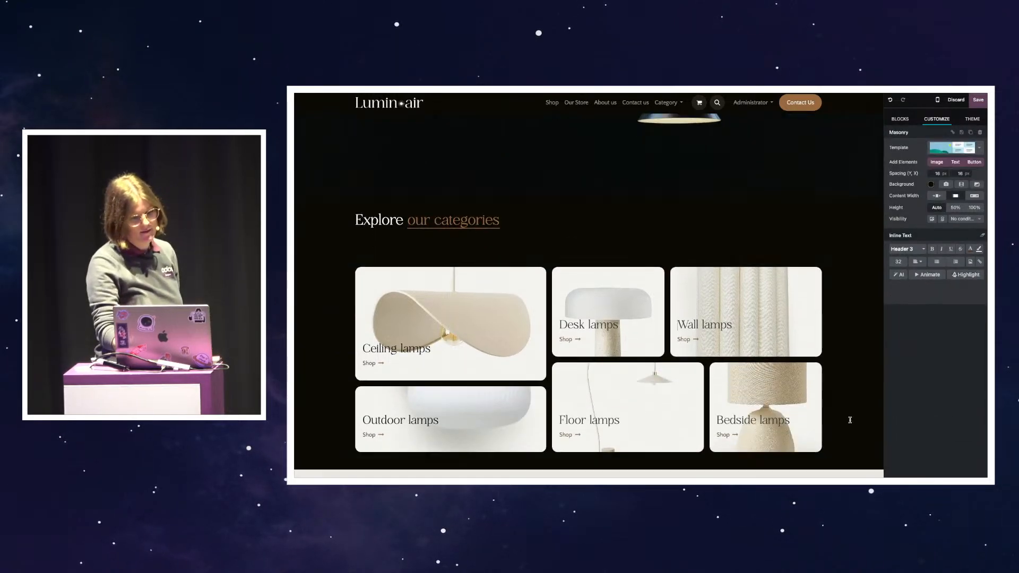
scroll(850, 420, down, 7)
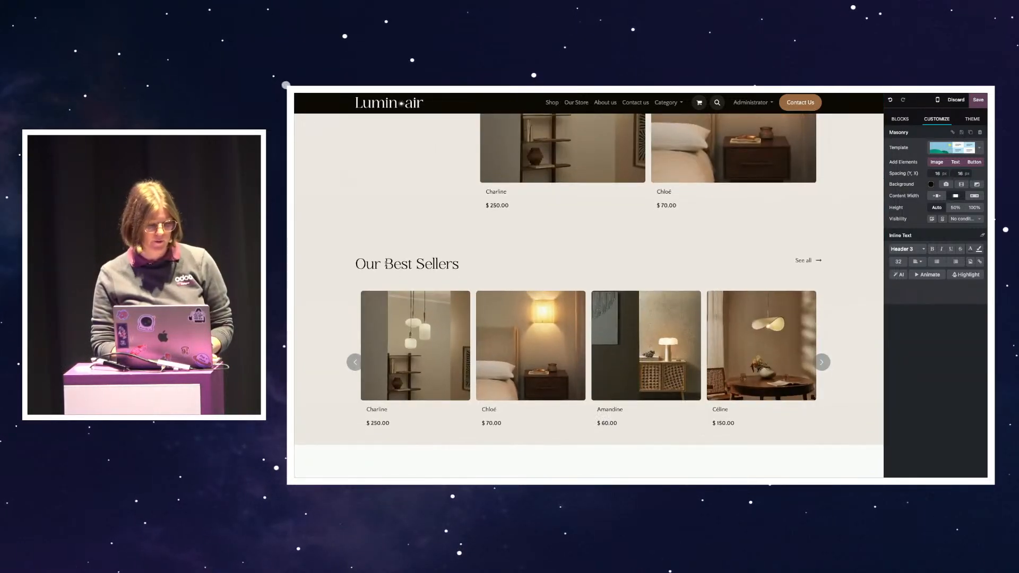
click(464, 347)
click(444, 244)
double_click(416, 268)
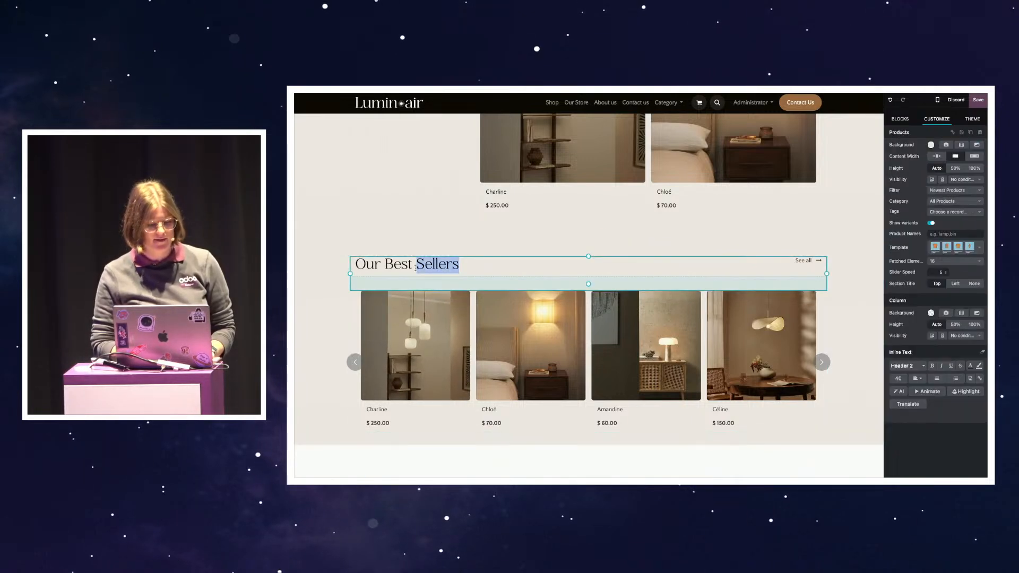
drag(384, 264, 489, 268)
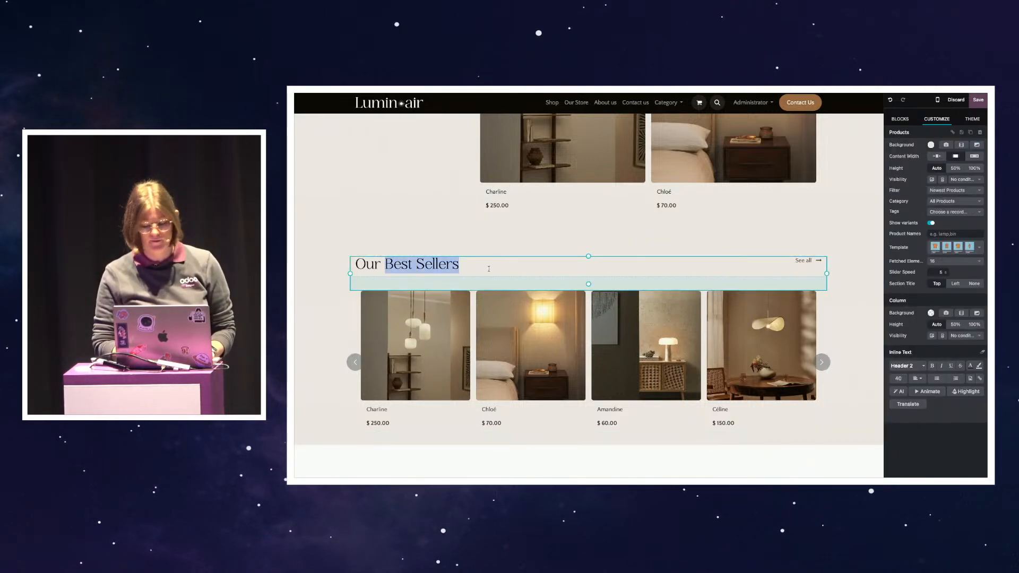
click(971, 367)
click(894, 277)
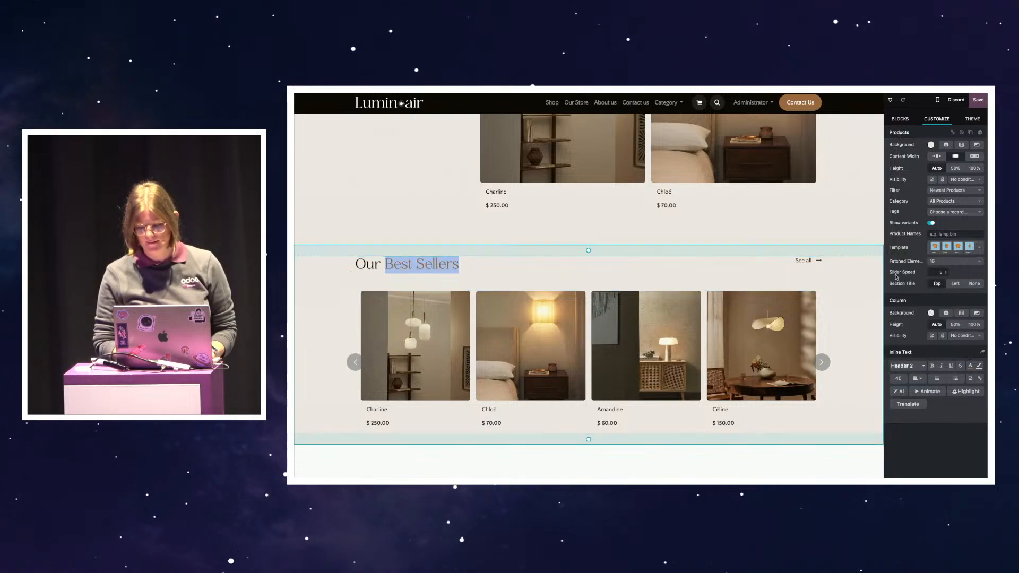
- Highlight the words "Best Sellers" with the Underline style and set the line thickness to 2 px
click(974, 396)
click(944, 451)
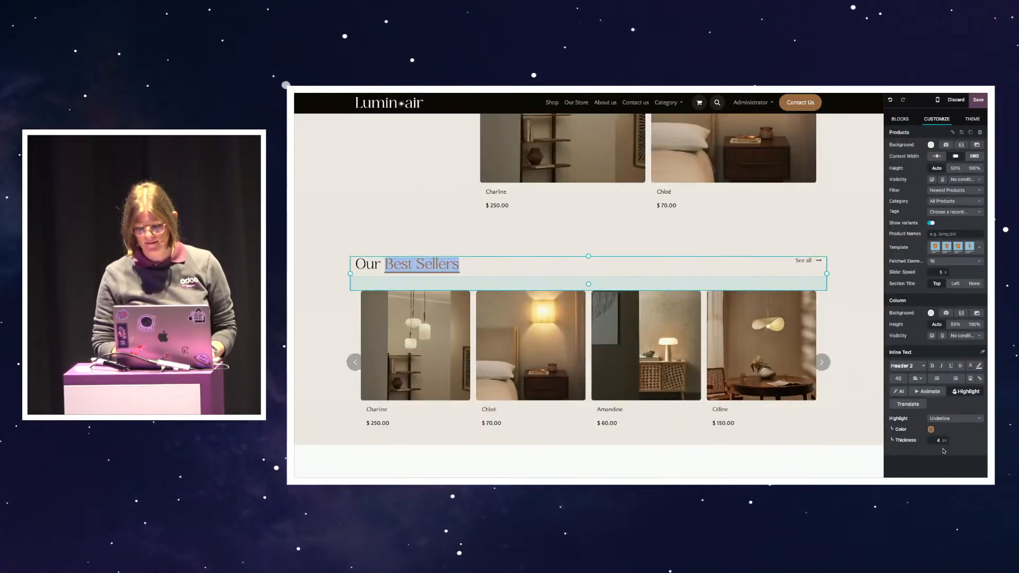
scroll(762, 348, up, 4)
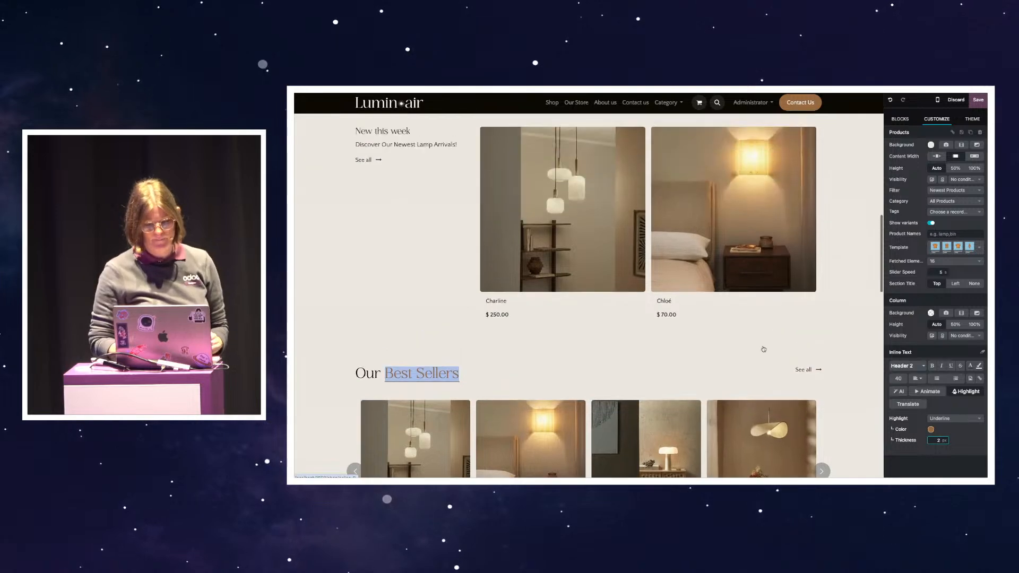
- Change the "New this week" title to the Header 2 style
drag(354, 202, 415, 206)
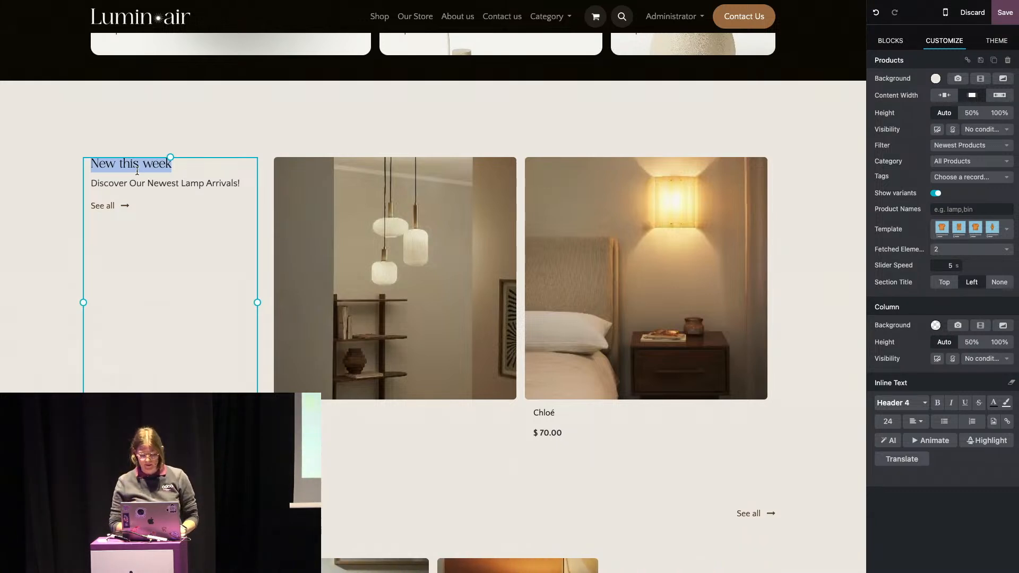
click(901, 402)
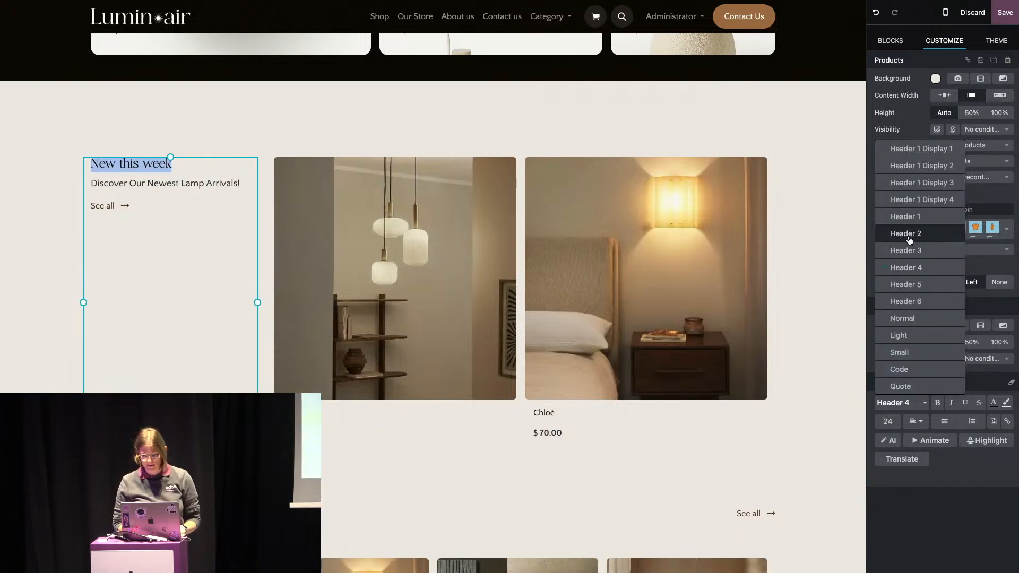
click(910, 240)
click(39, 306)
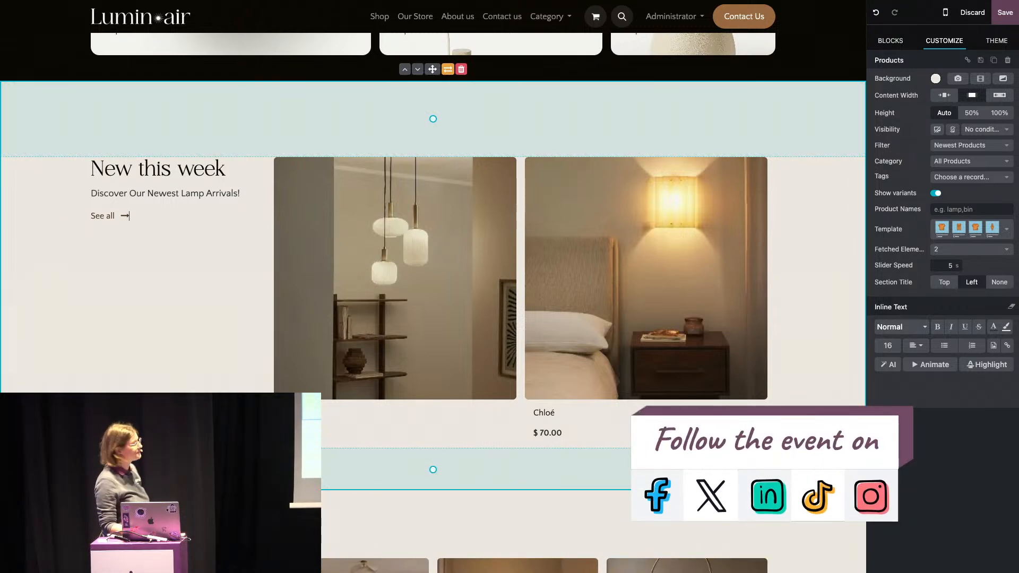
- Try placing the "New this week" products section below the "Our Best Sellers" section
scroll(426, 402, down, 7)
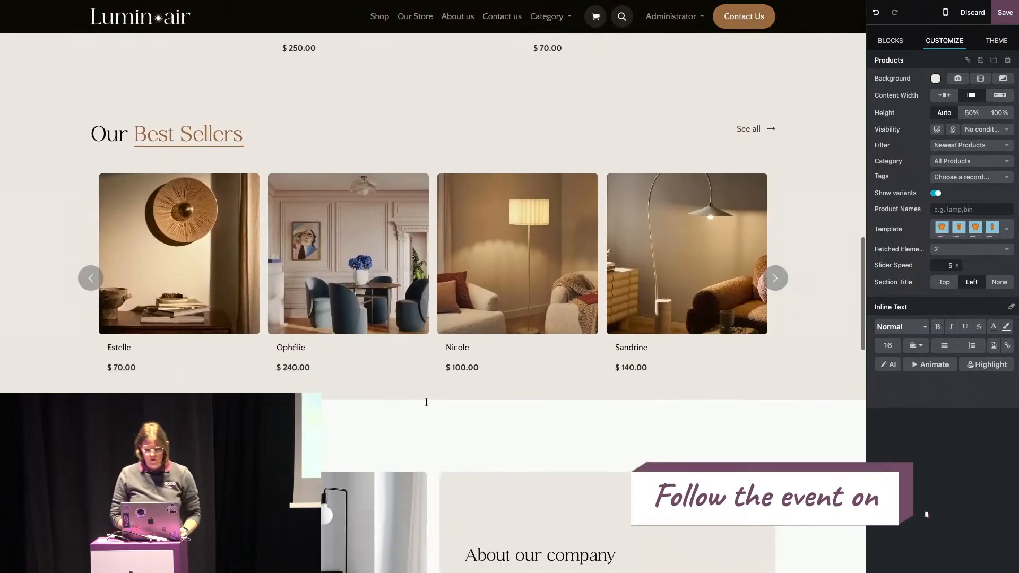
scroll(427, 402, up, 10)
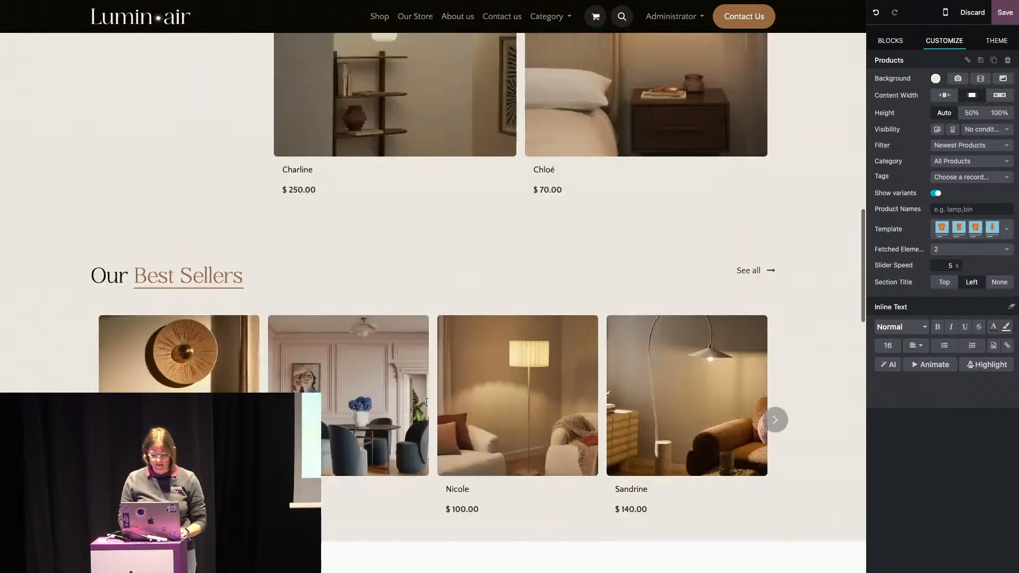
scroll(422, 440, down, 5)
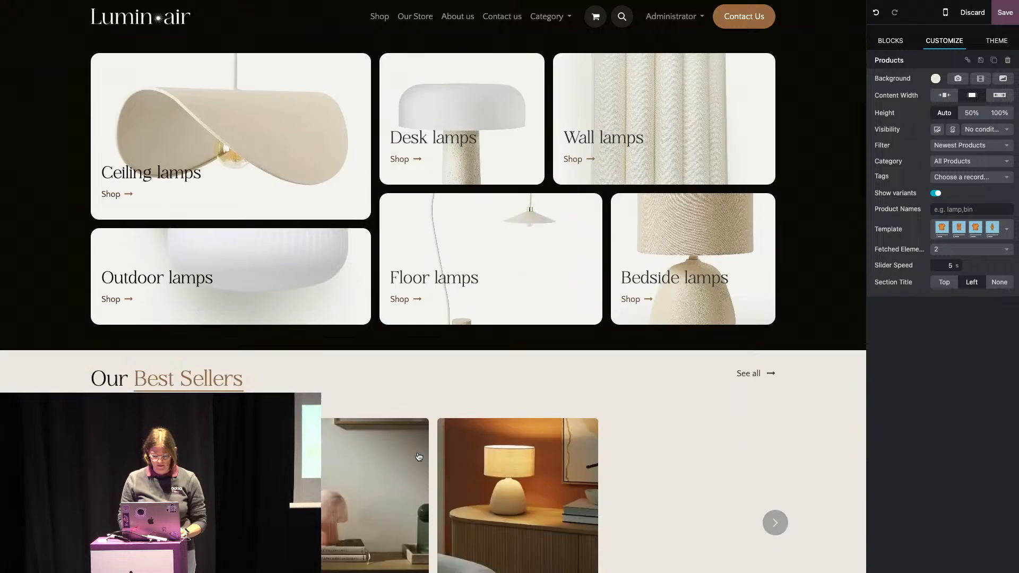
scroll(419, 457, down, 8)
scroll(472, 314, up, 2)
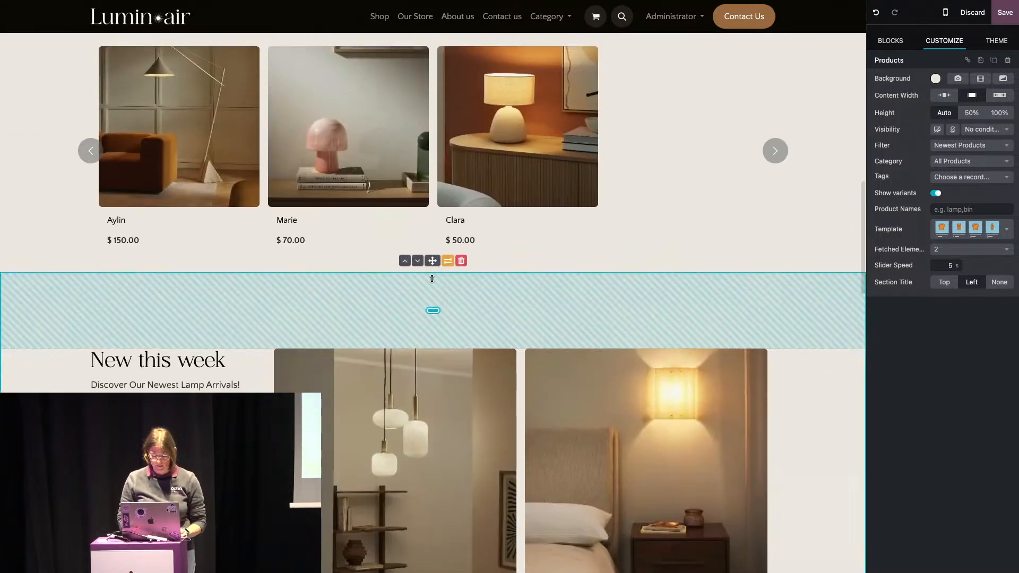
scroll(432, 279, down, 8)
scroll(425, 260, up, 7)
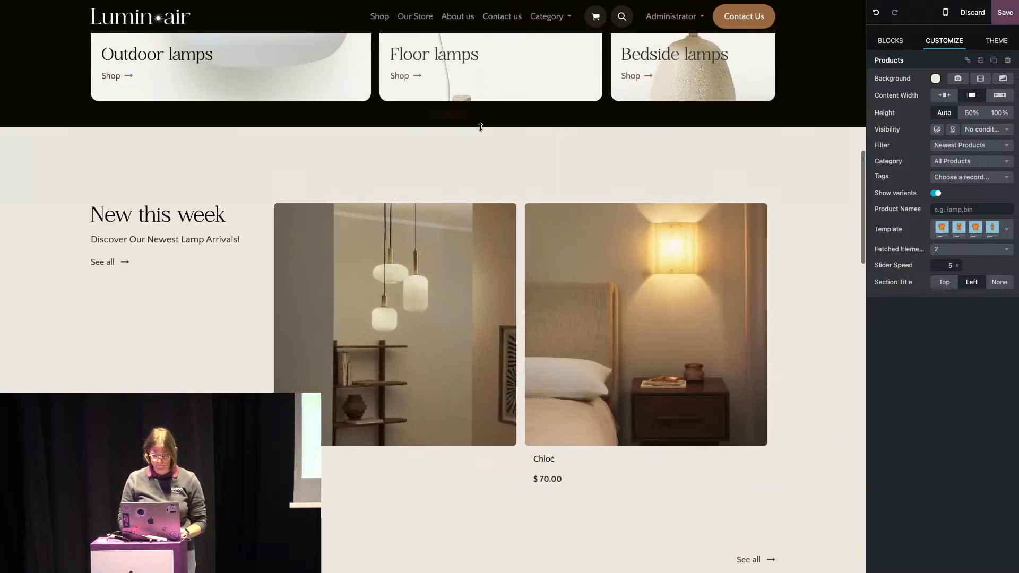
- Apply the Door shape to the lamp image in the "Top questions answered" section
click(498, 114)
scroll(440, 334, down, 6)
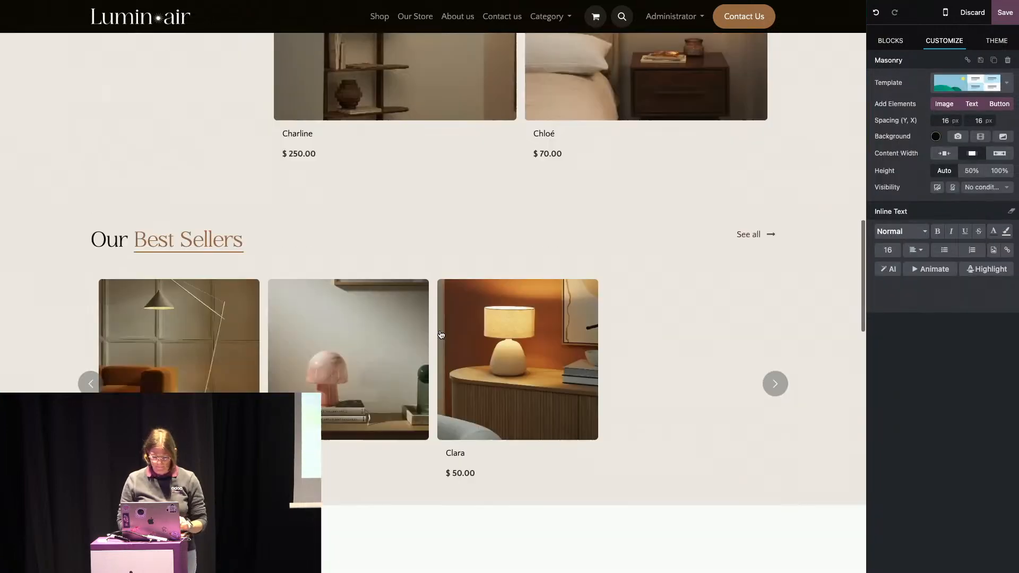
scroll(440, 335, down, 6)
scroll(440, 332, up, 3)
scroll(440, 331, down, 3)
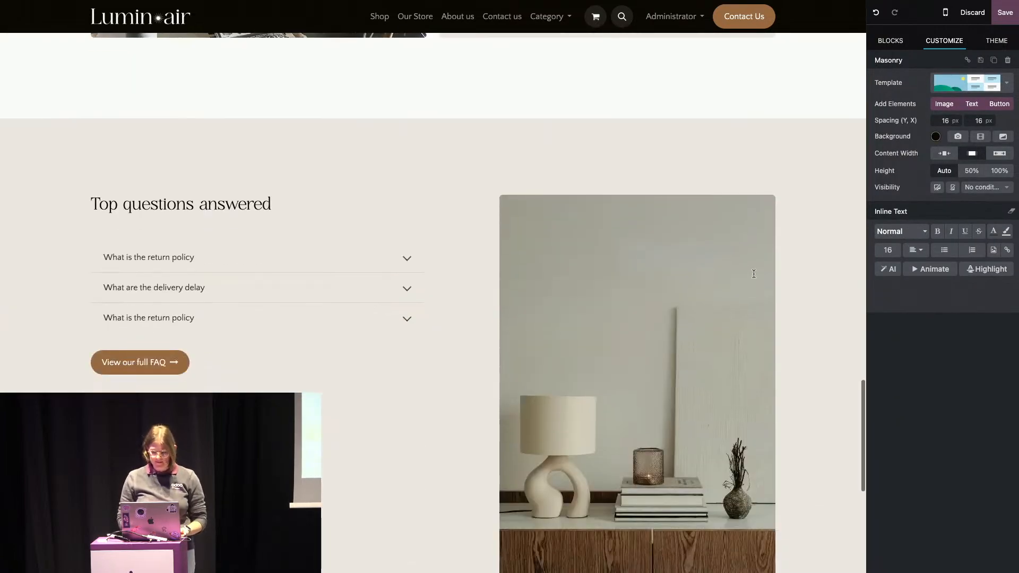
click(824, 265)
scroll(825, 267, down, 2)
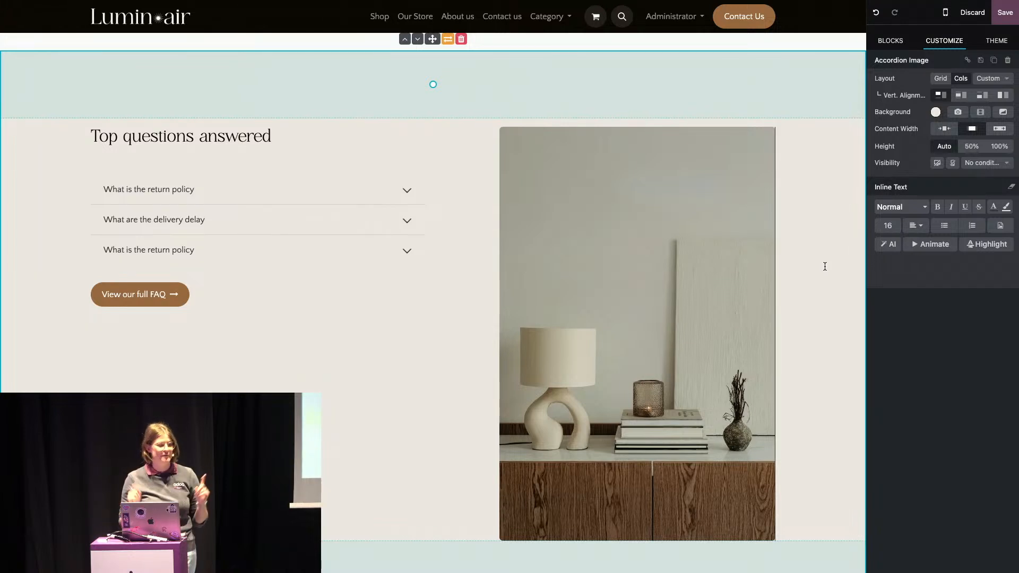
click(669, 257)
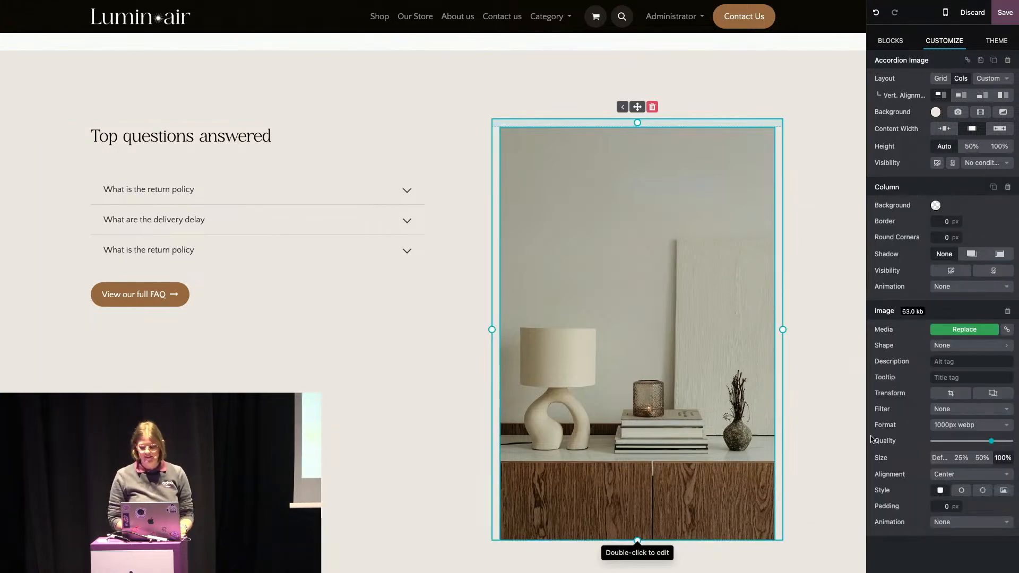
click(959, 346)
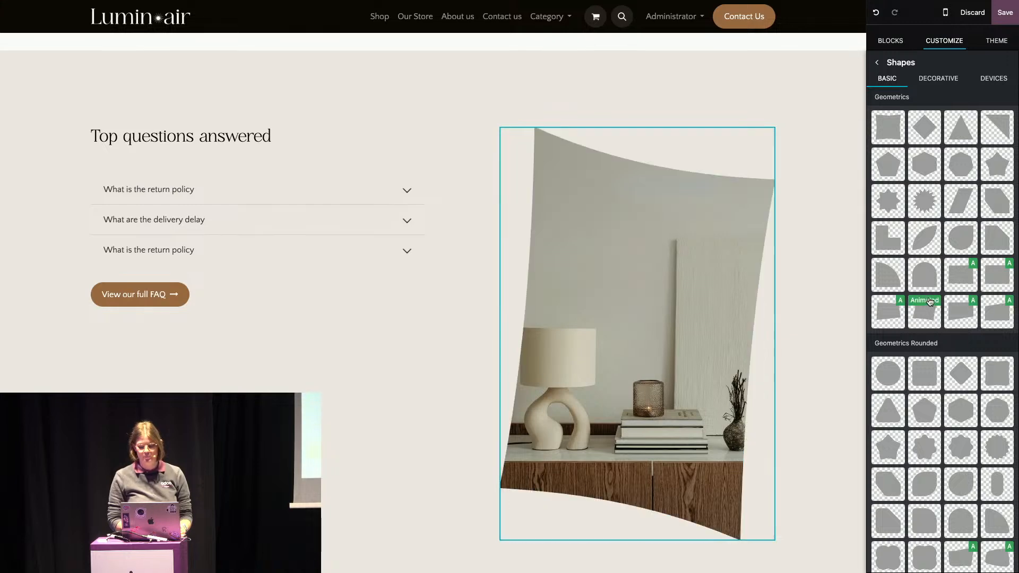
click(924, 277)
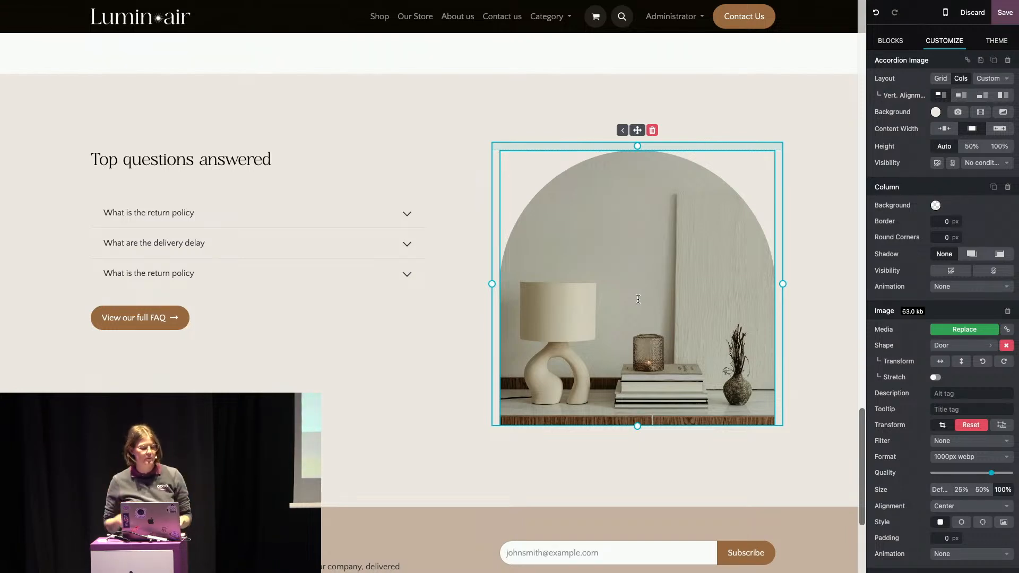
click(841, 229)
- Switch the "Top questions answered" section to the Grid layout and add the white sunburst image to it
scroll(839, 228, up, 1)
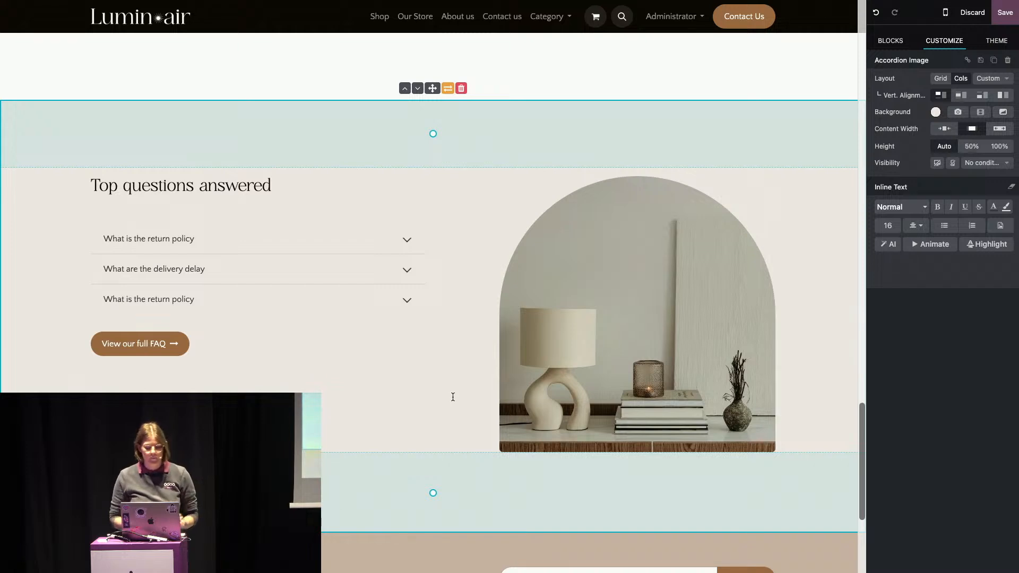
click(514, 420)
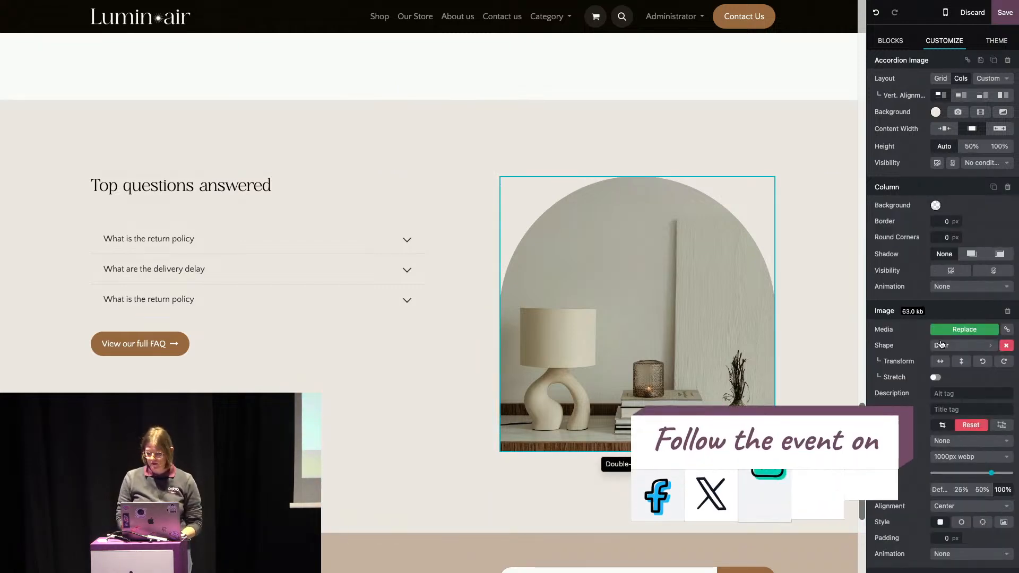
click(941, 79)
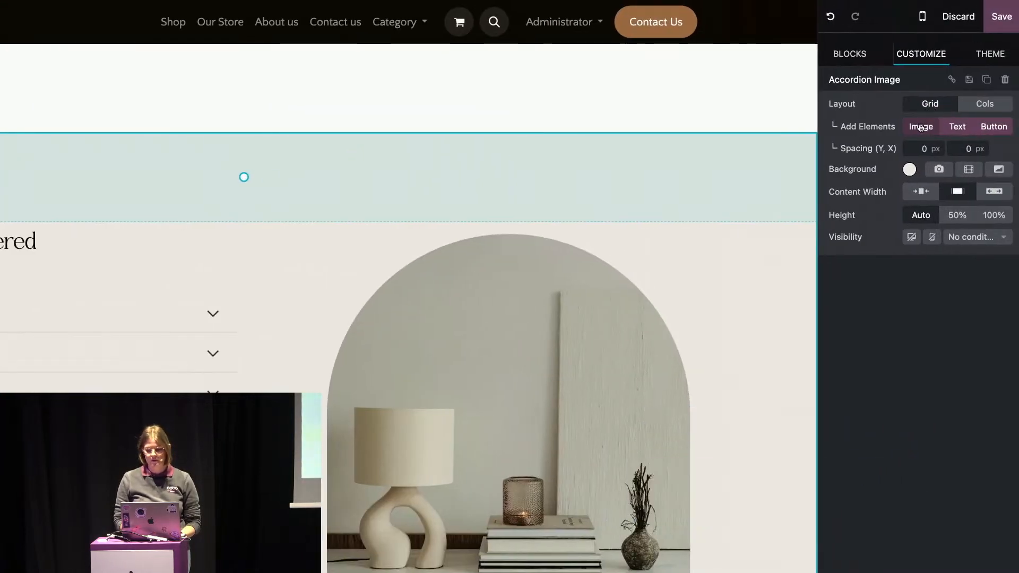
click(920, 127)
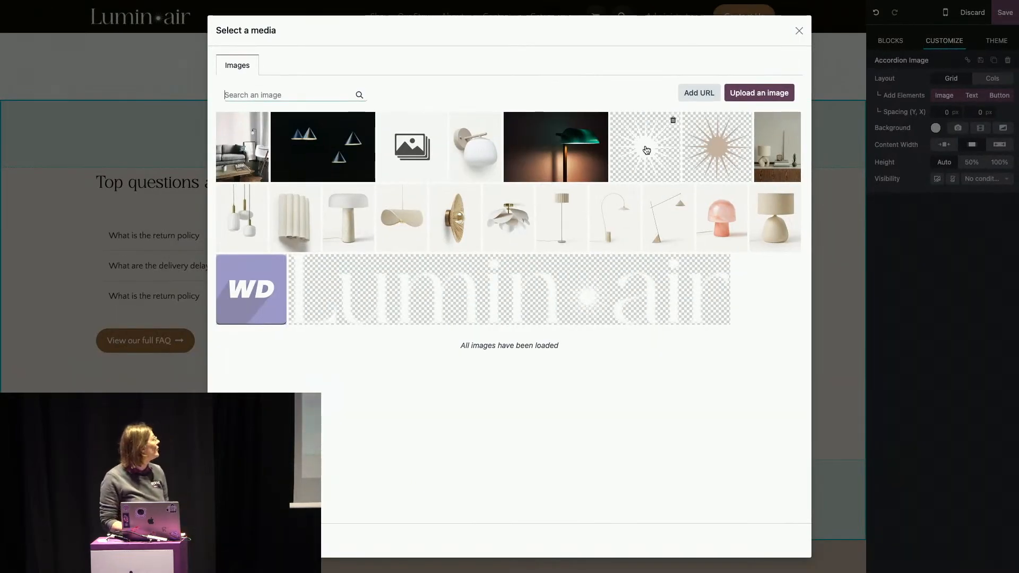
click(647, 151)
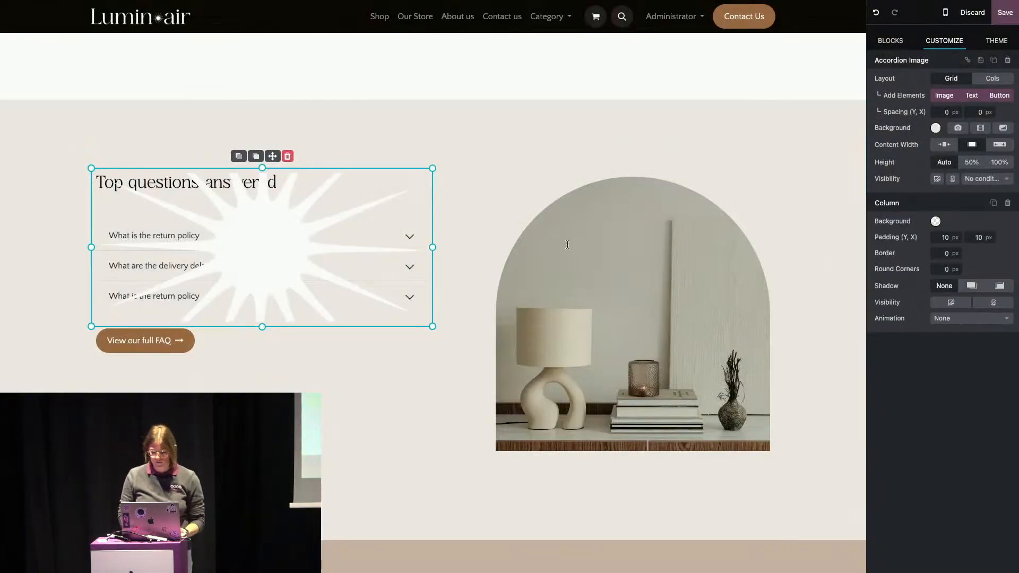
- Replace the added white sunburst with the beige sunburst image and set its position to Contain
click(936, 222)
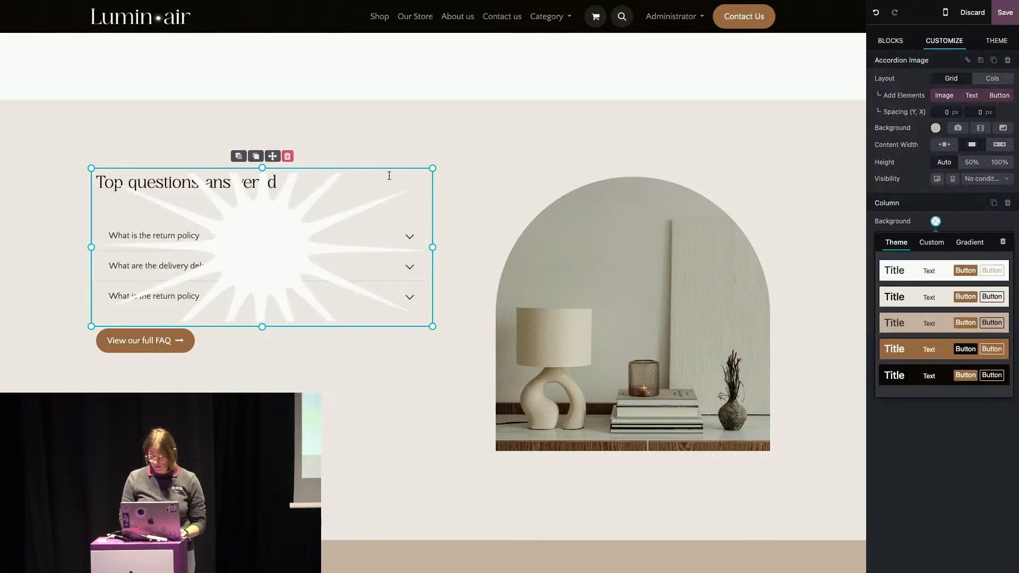
double_click(275, 194)
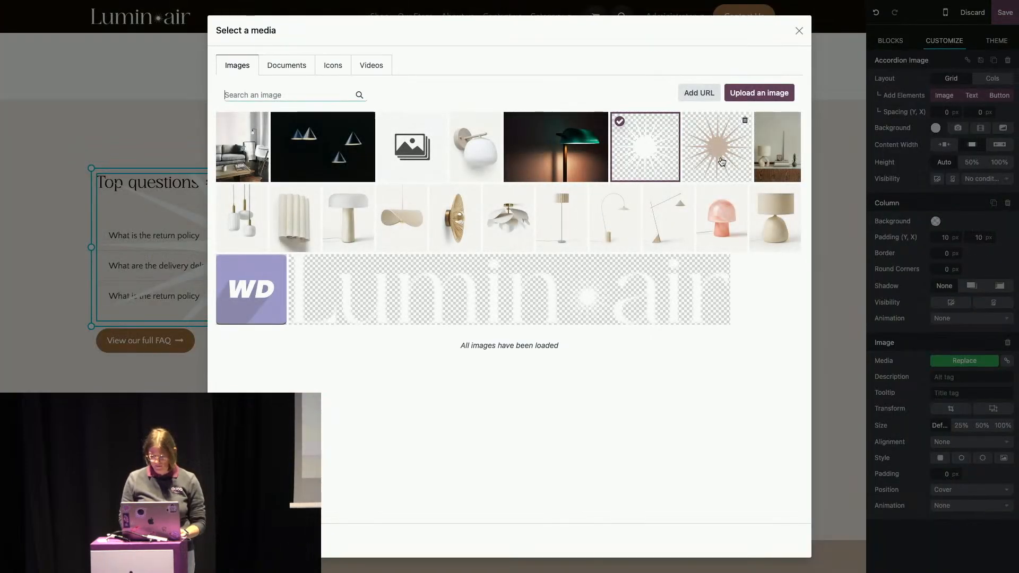
click(722, 160)
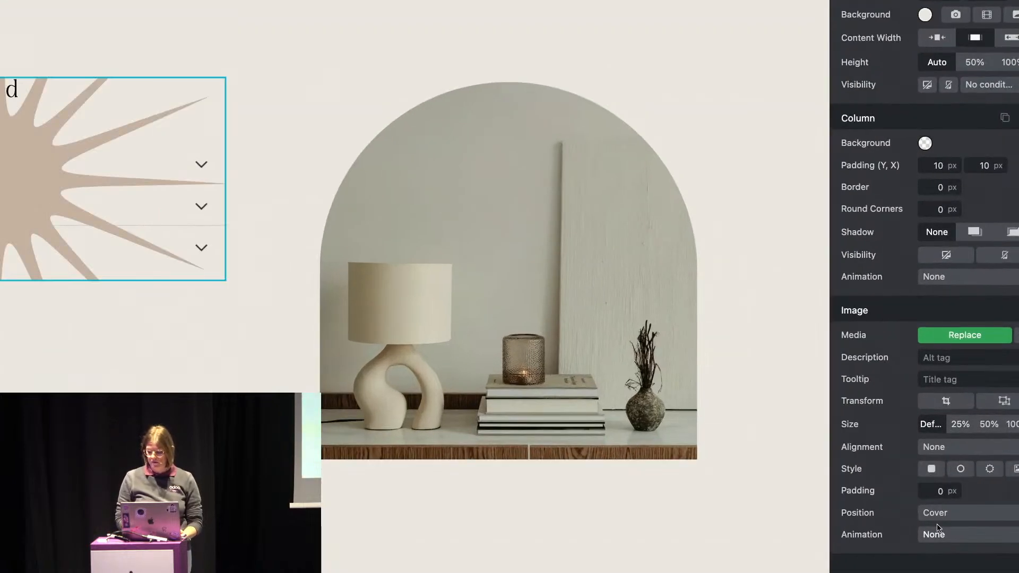
click(935, 513)
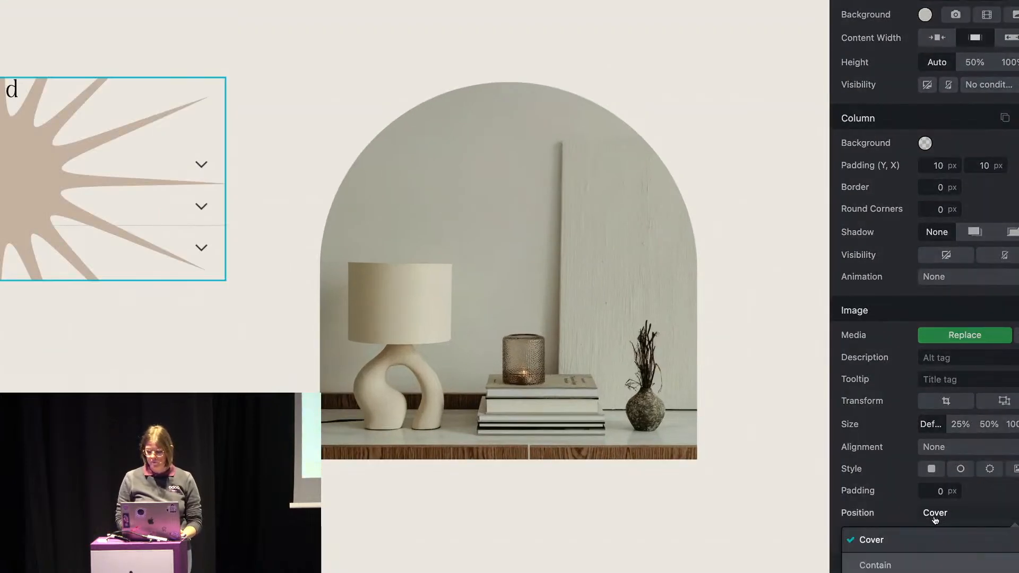
click(901, 562)
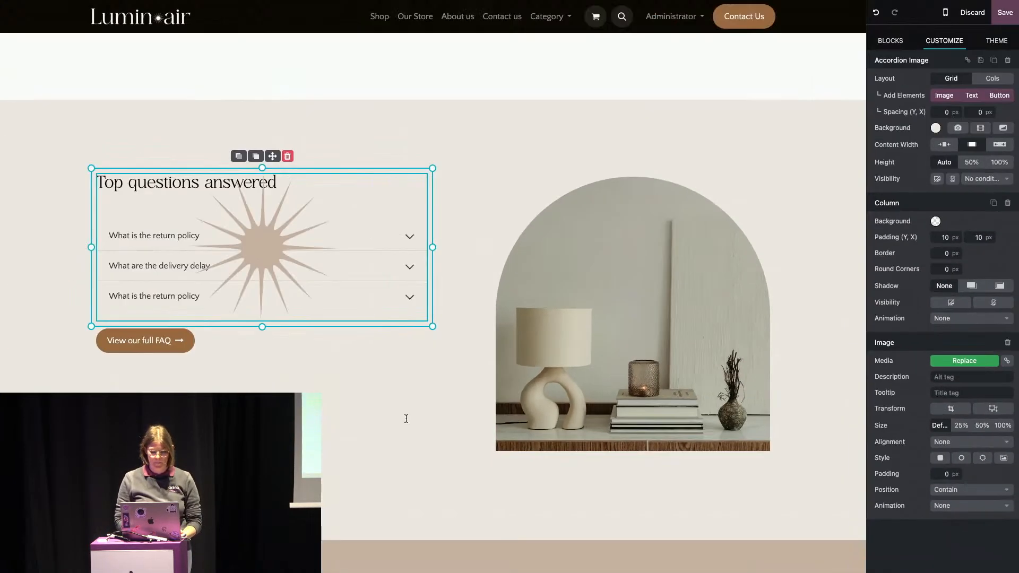
- Shrink the beige sunburst, place it at the lower-left corner of the arched lamp image and send it behind that image
drag(92, 169, 561, 441)
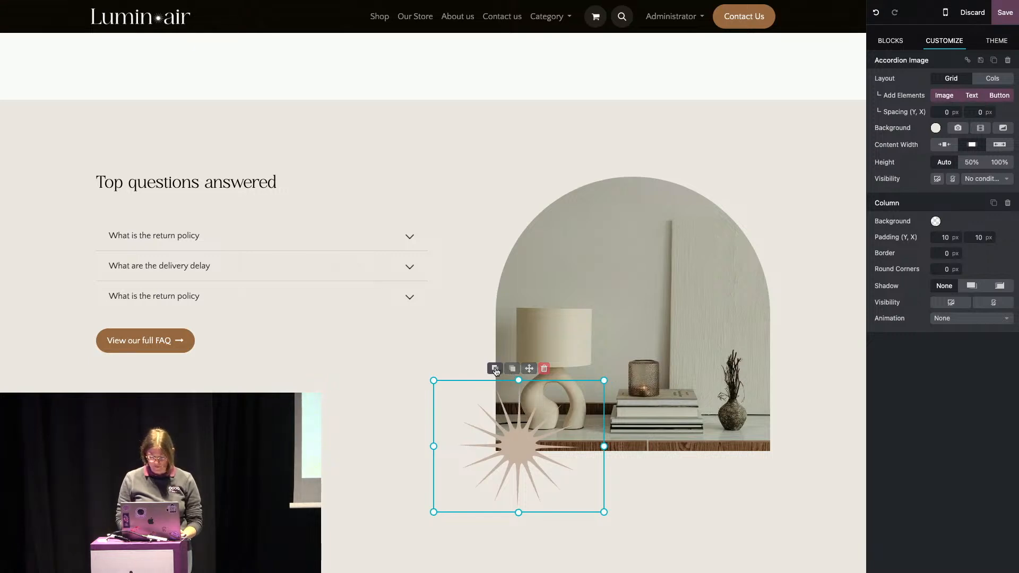
scroll(480, 368, down, 2)
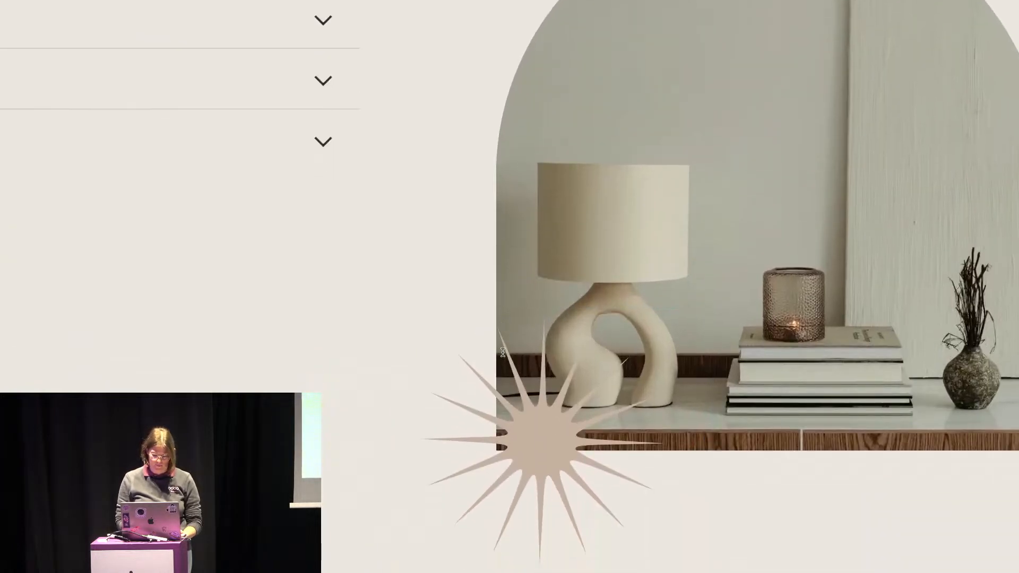
click(488, 267)
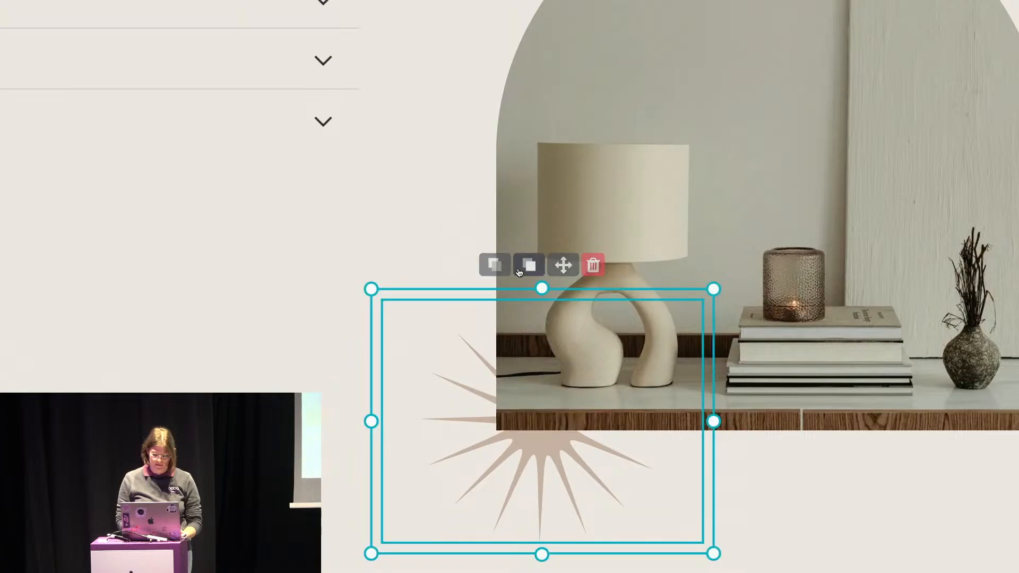
- Move the beige sunburst up at the arched lamp image's lower-left corner and enlarge it downward, keeping it behind the image
click(524, 269)
click(488, 269)
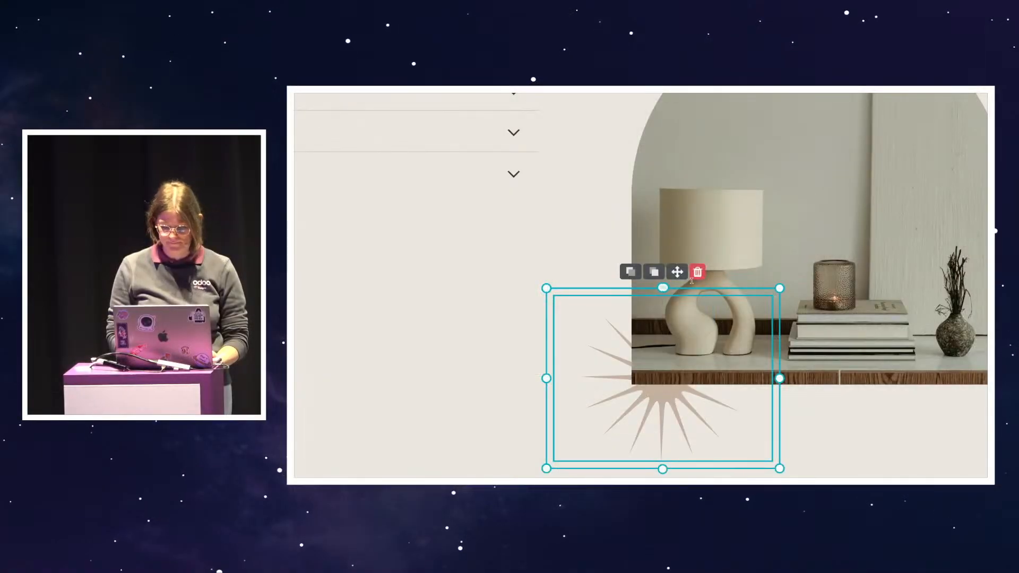
drag(627, 310, 626, 272)
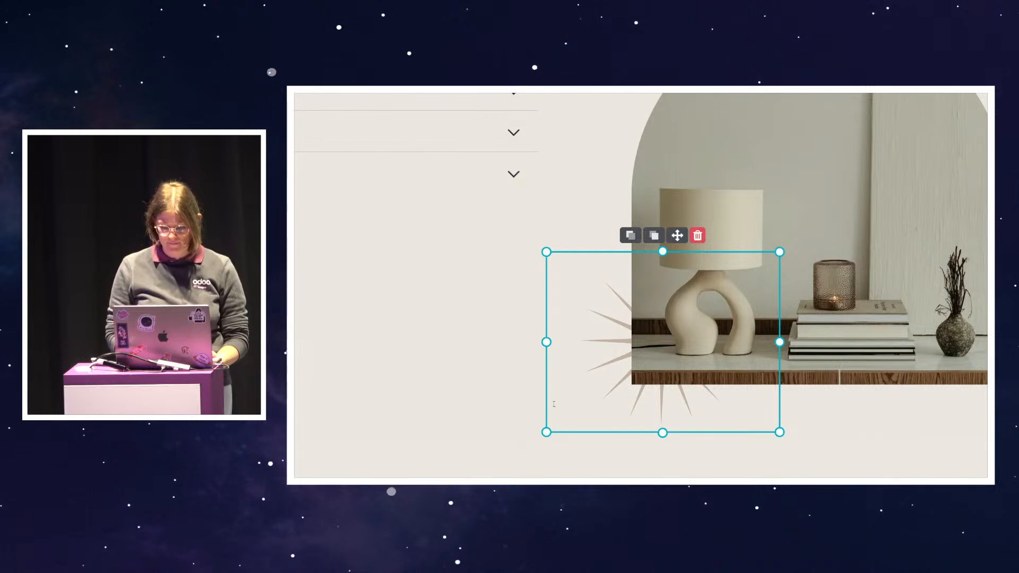
drag(546, 432, 500, 463)
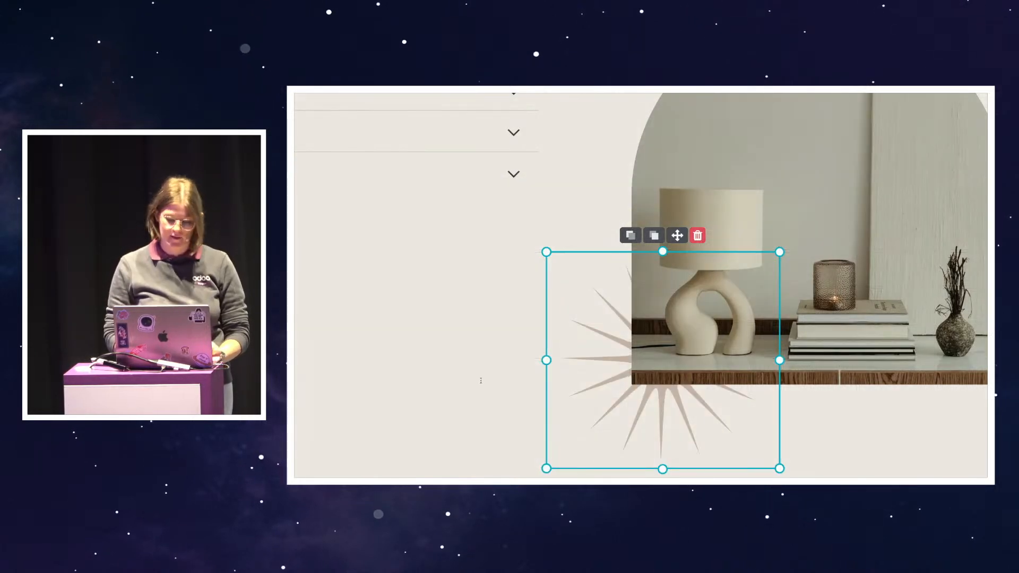
click(868, 235)
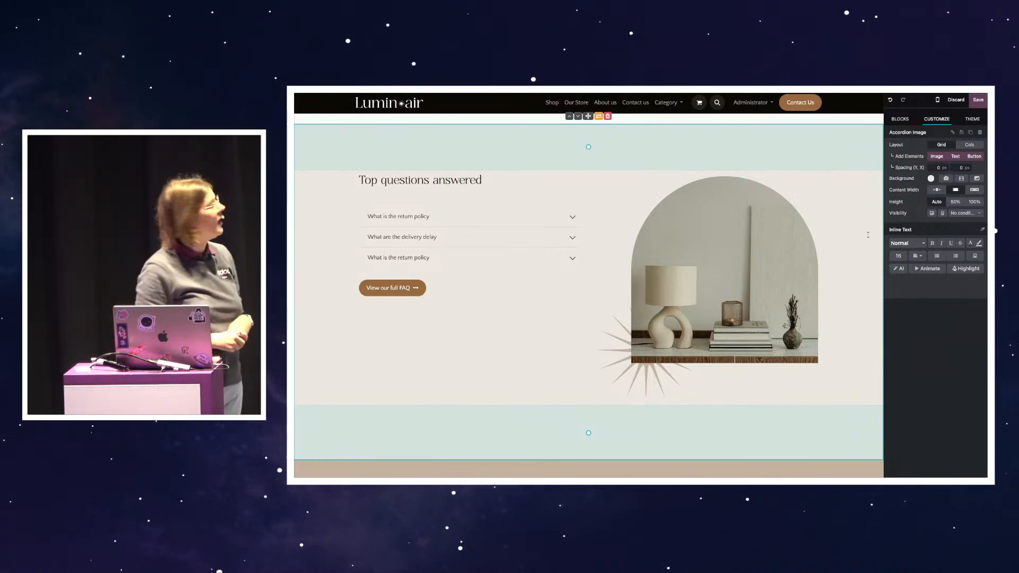
- Save the edited home page with the sunburst in the "Top questions answered" section
scroll(850, 207, up, 3)
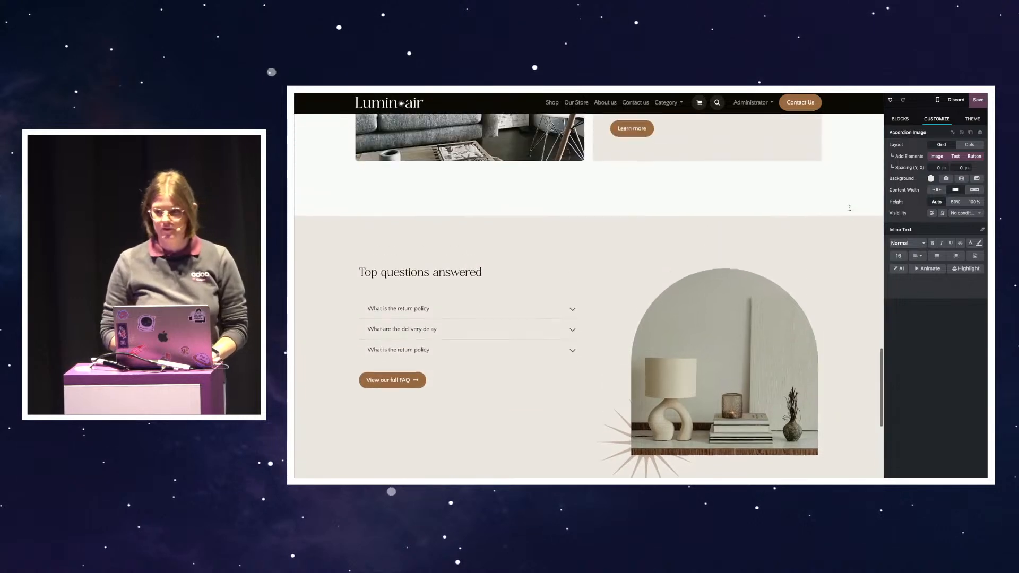
scroll(769, 246, up, 3)
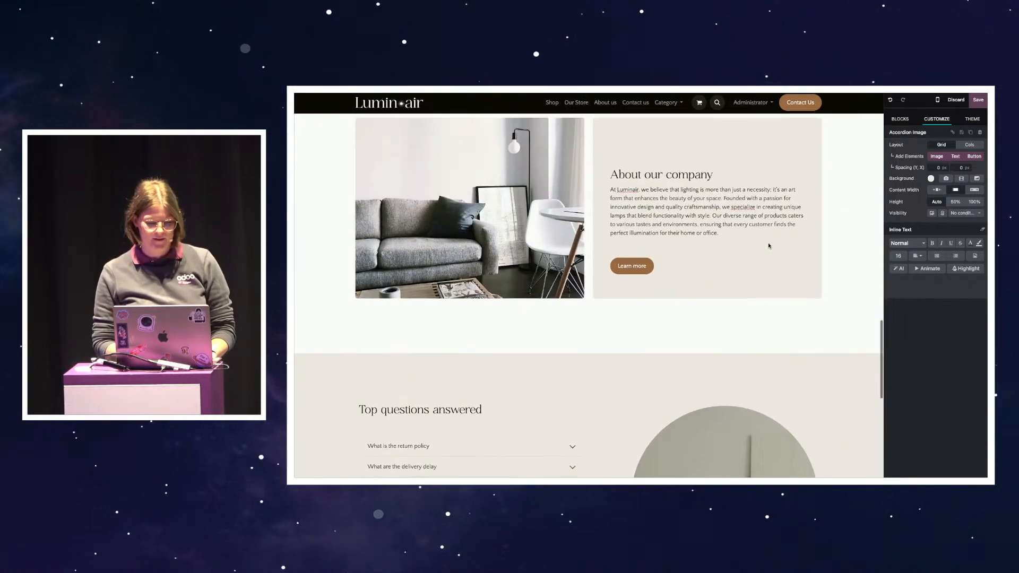
click(474, 273)
scroll(861, 229, up, 4)
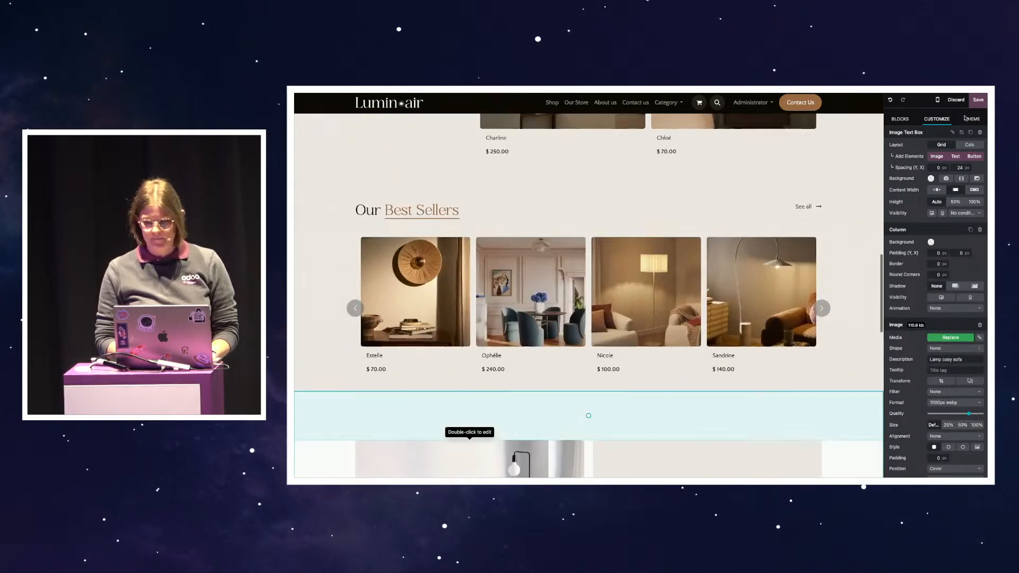
click(983, 99)
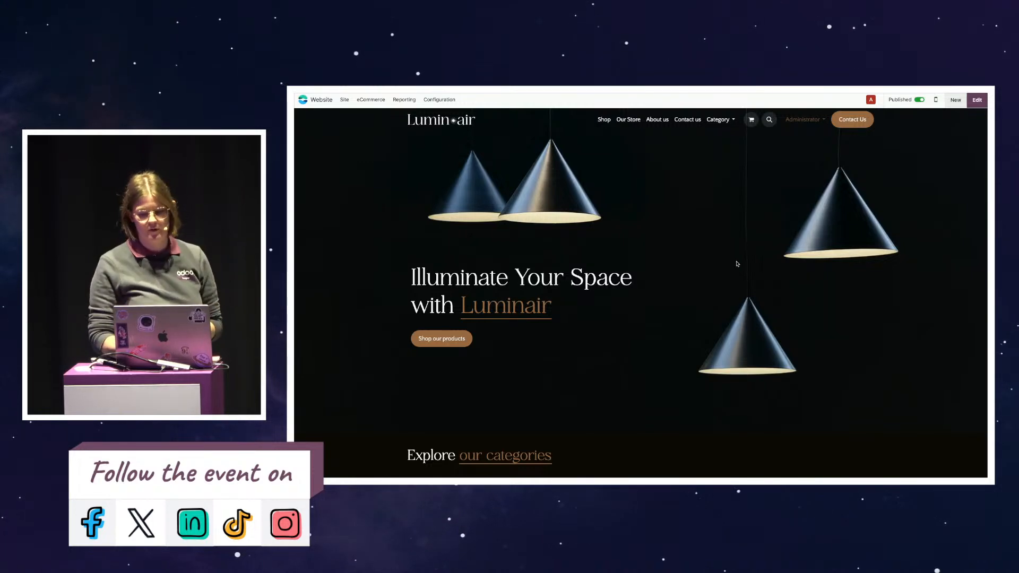
key(ctrl+Right)
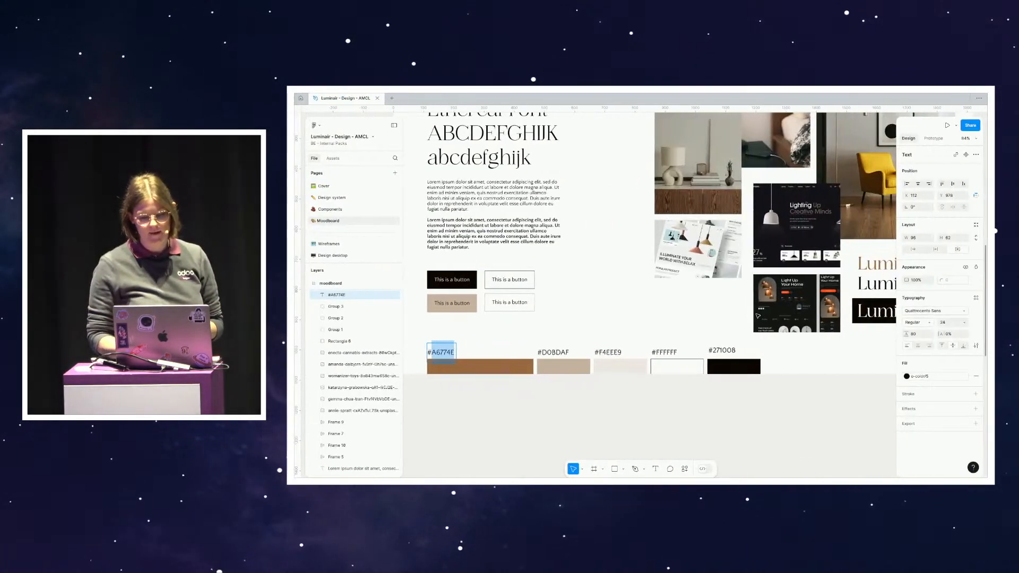
key(ctrl+Left)
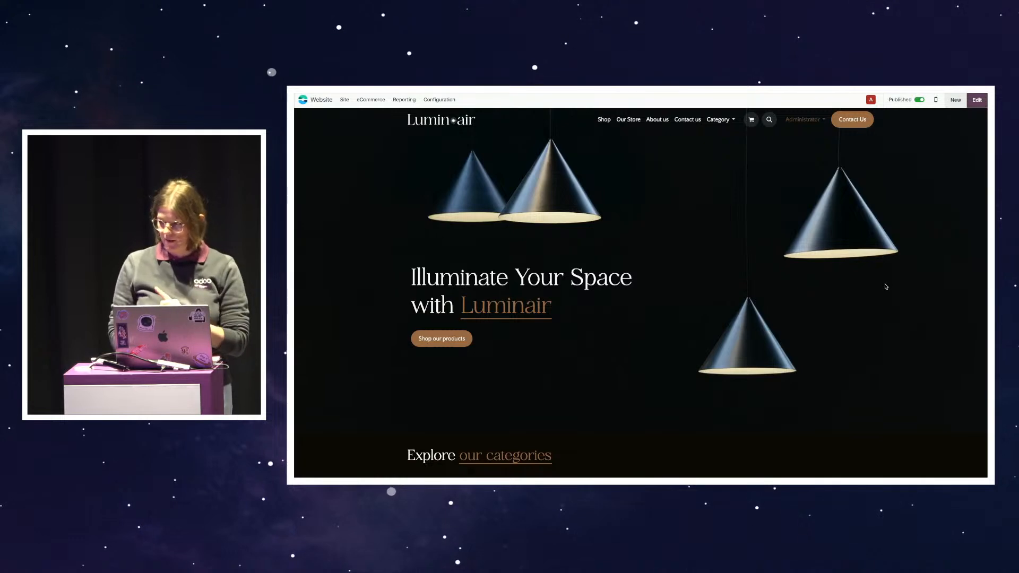
- Reopen the page for editing, insert the "Empowering Innovative Solutions" content block below the lamp categories and delete its building image
click(977, 100)
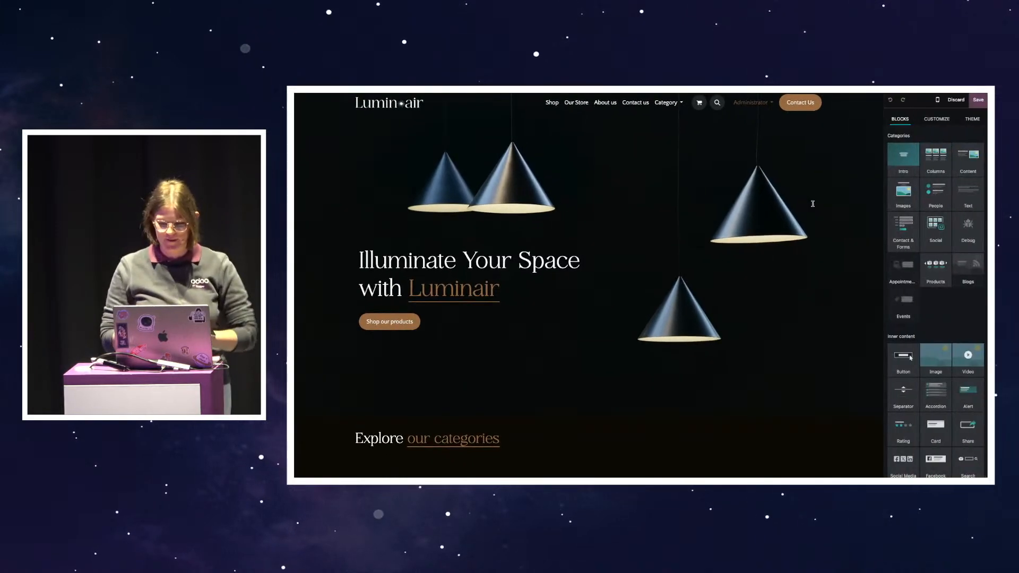
scroll(794, 253, down, 5)
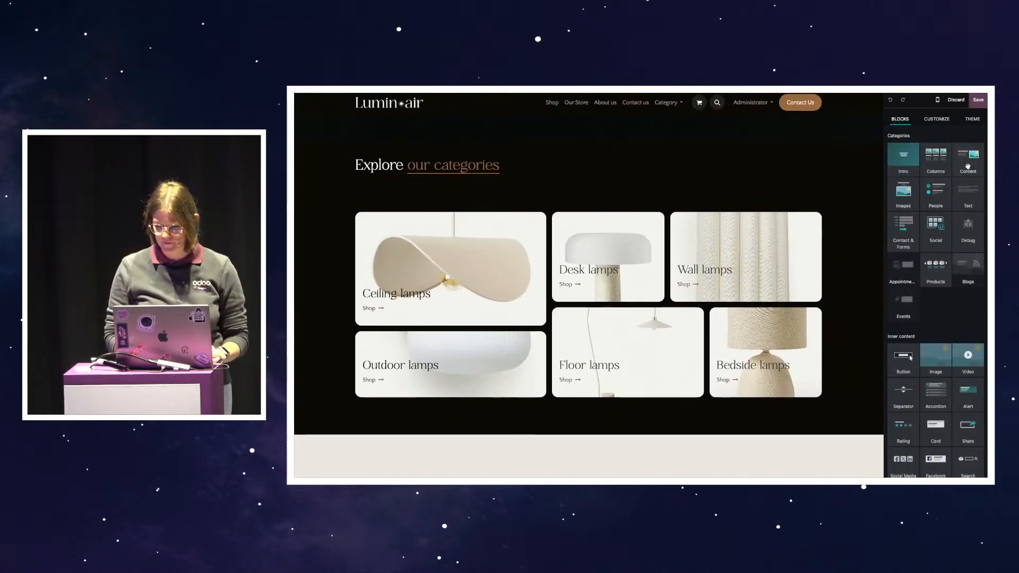
drag(969, 167, 733, 422)
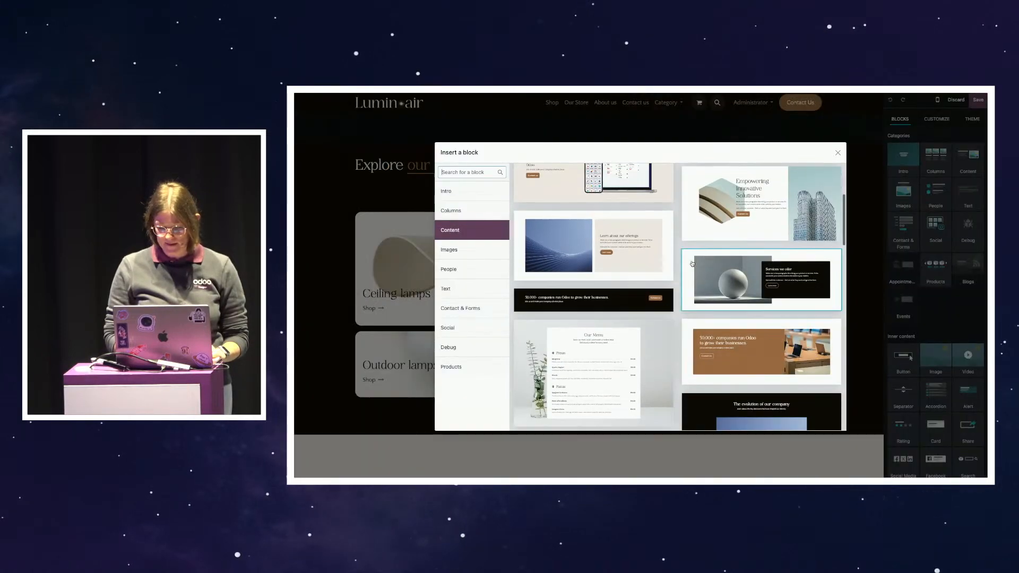
click(695, 233)
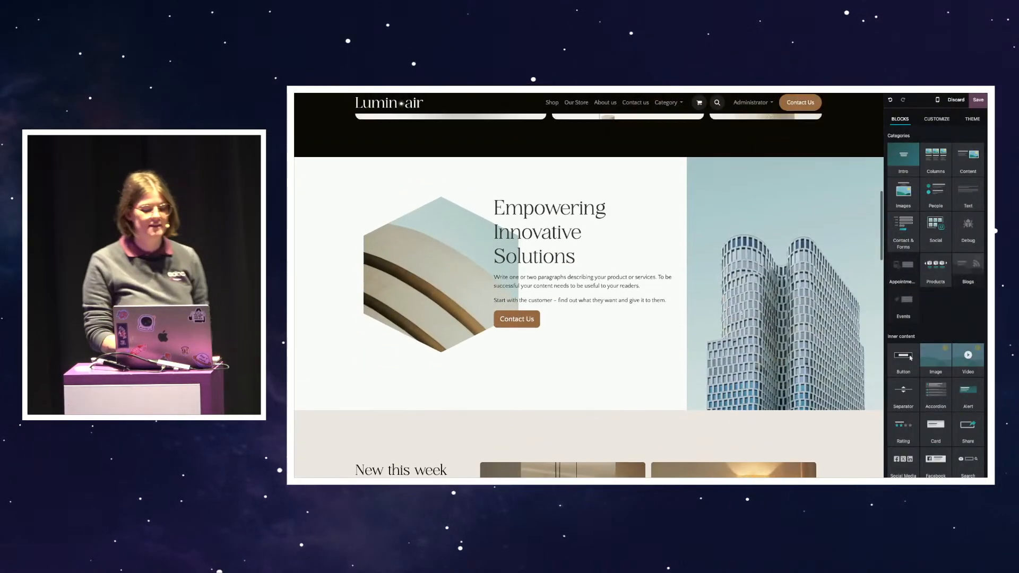
click(786, 263)
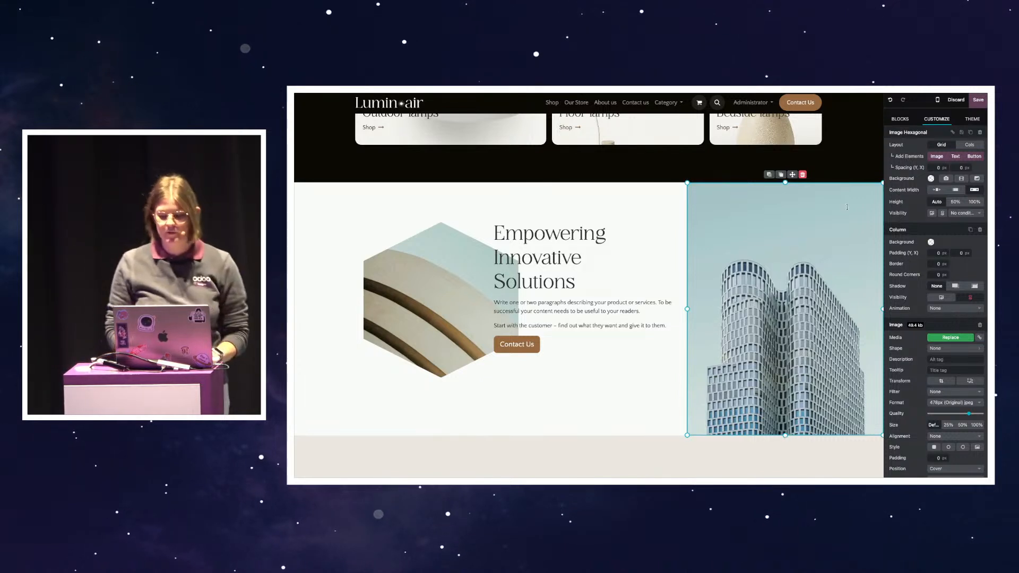
click(802, 175)
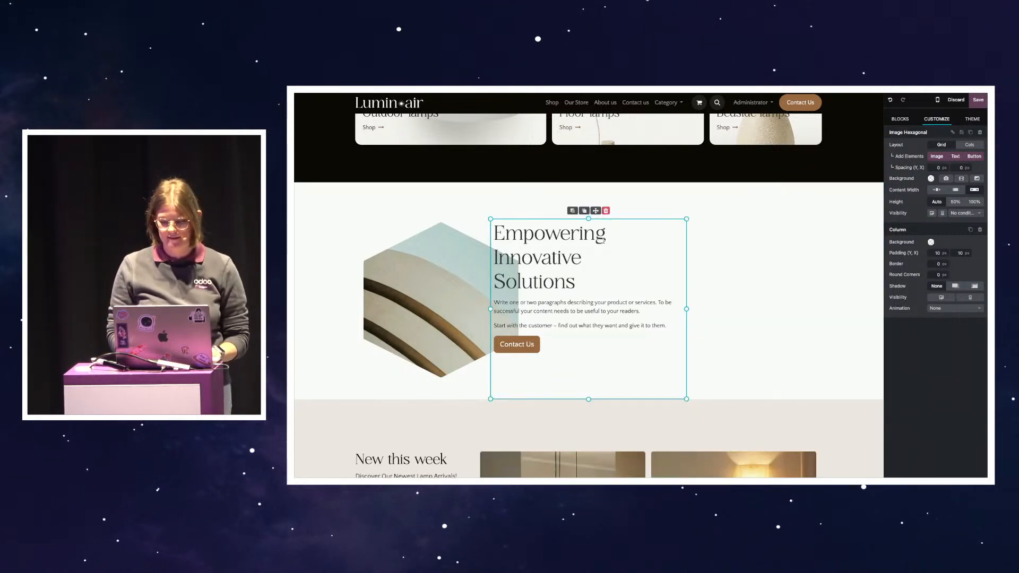
- Apply the black theme background to the "Empowering Innovative Solutions" text column and delete the whole inserted section
click(931, 242)
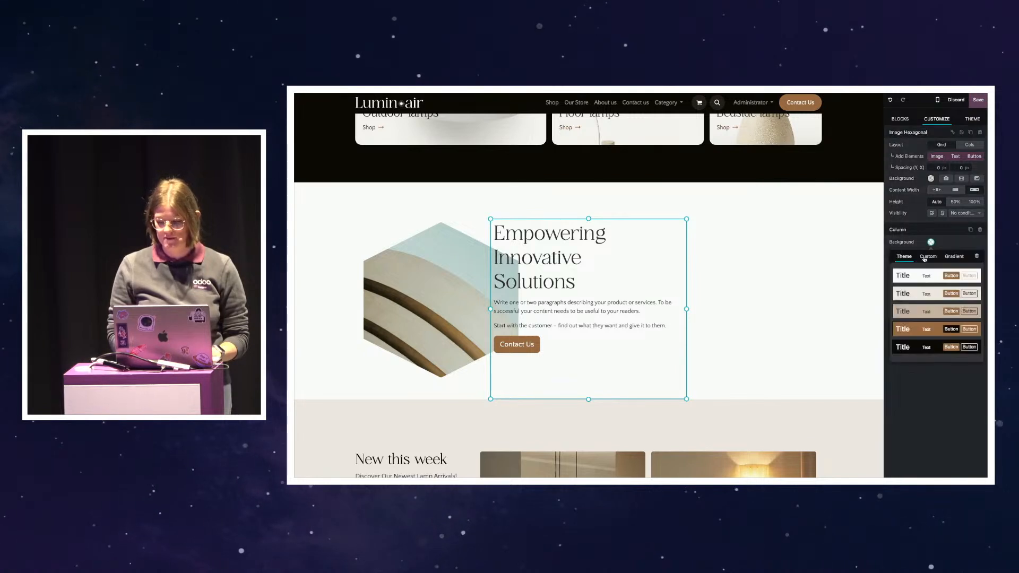
click(904, 348)
click(661, 208)
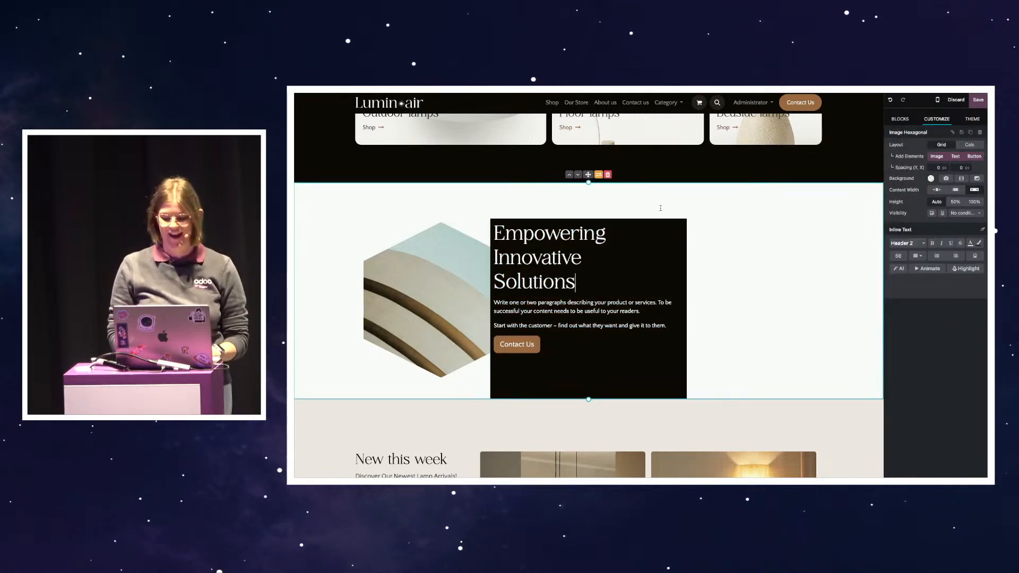
click(608, 175)
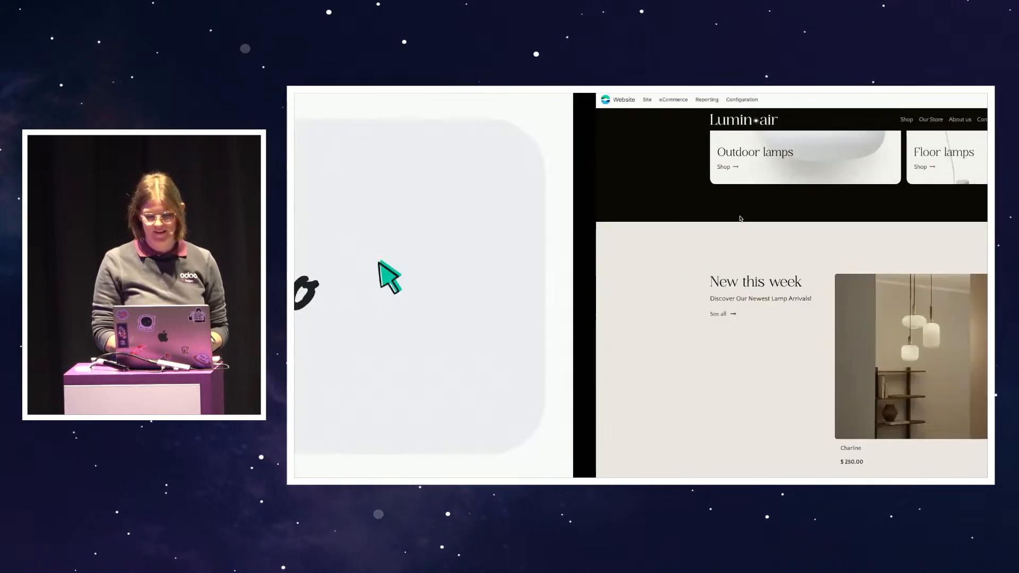
key(Right)
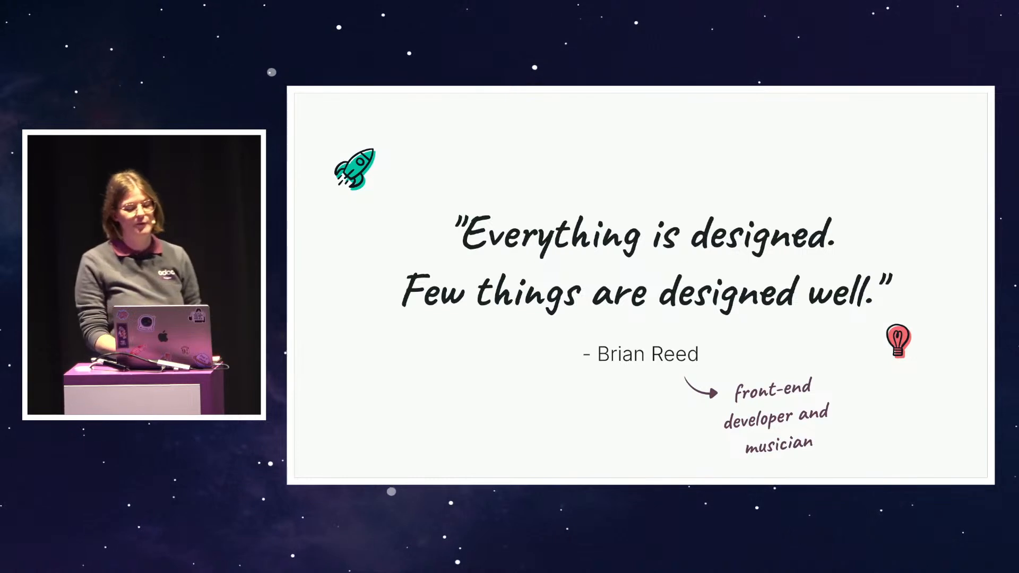
key(Right)
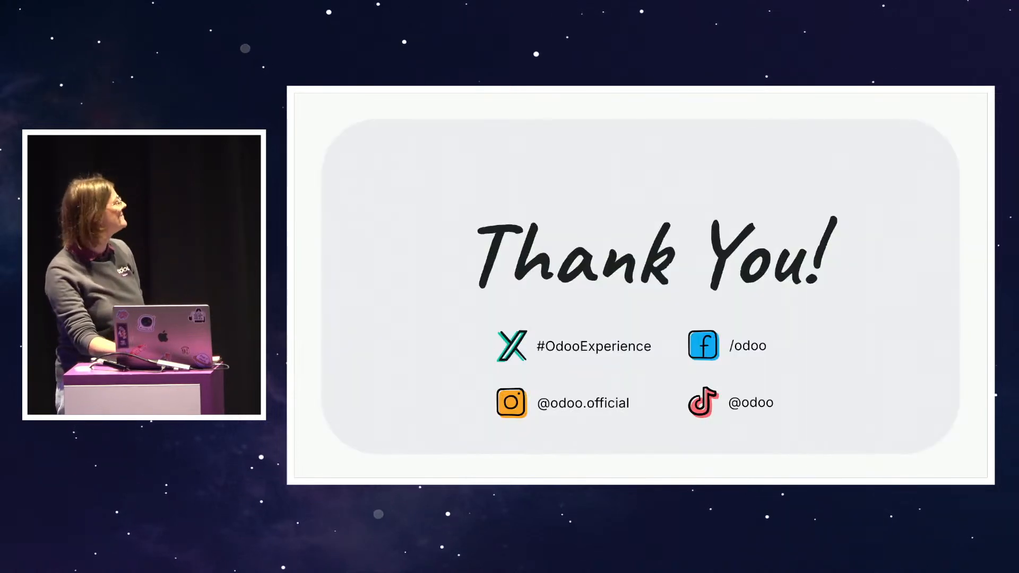
key(Right)
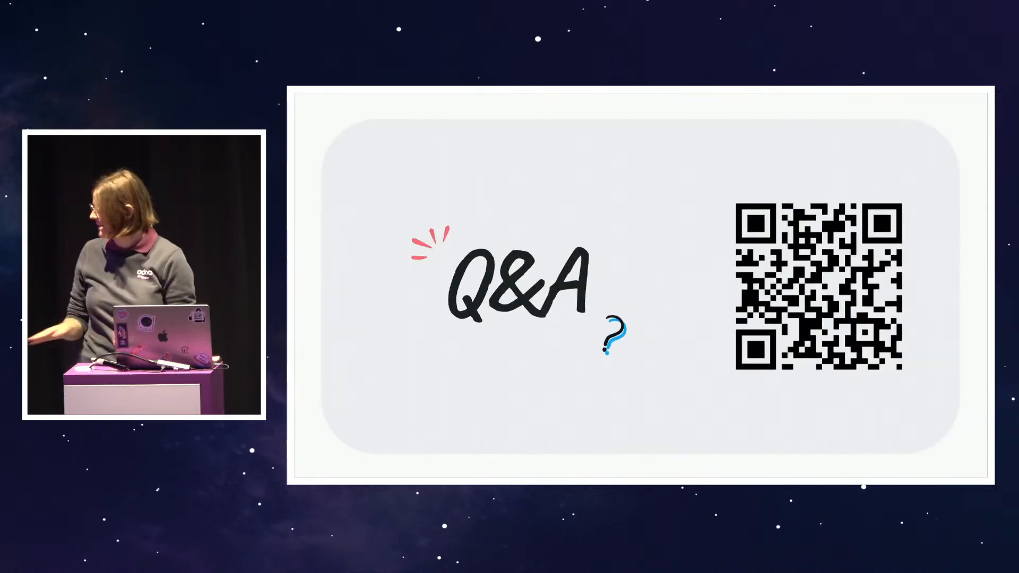
key(Left)
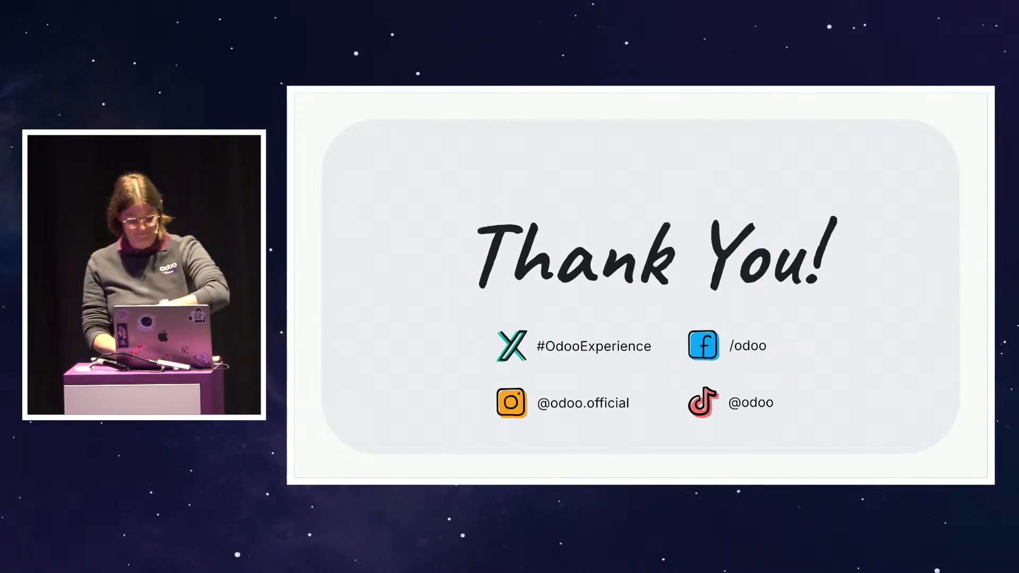